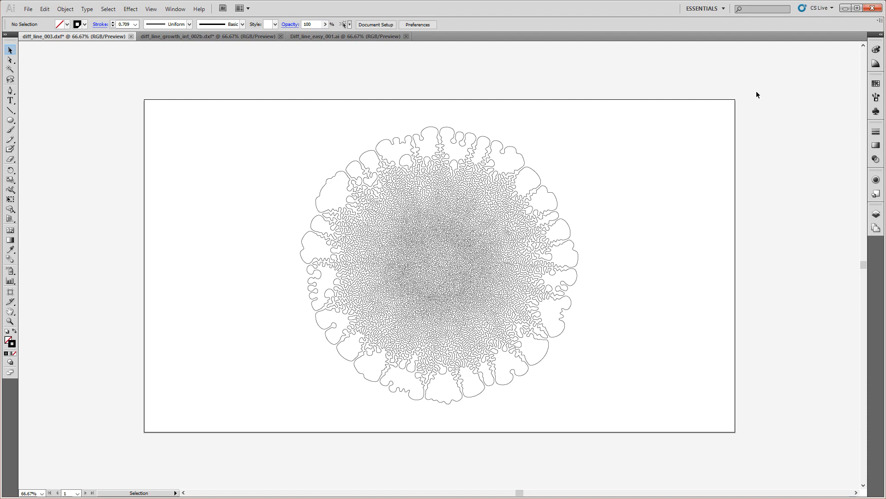
Examine the two finished line growth drawings and read through the diagrams explaining the easy differential line growth method.
click(163, 36)
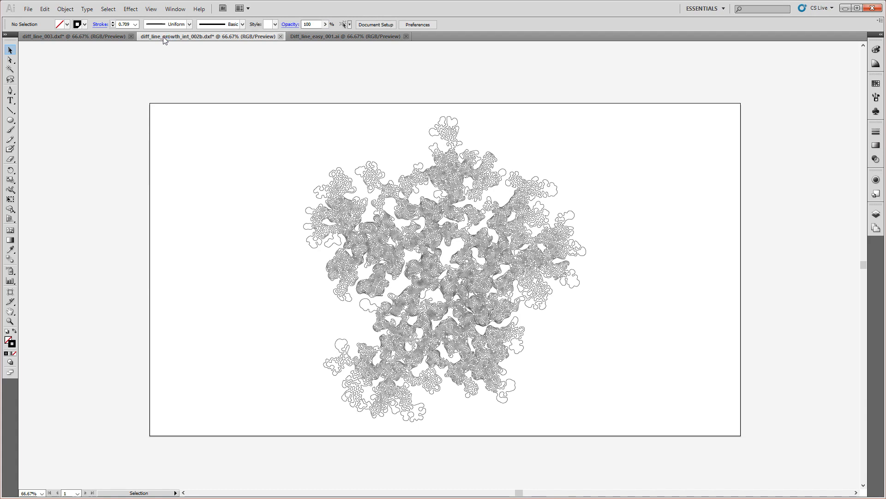
click(340, 37)
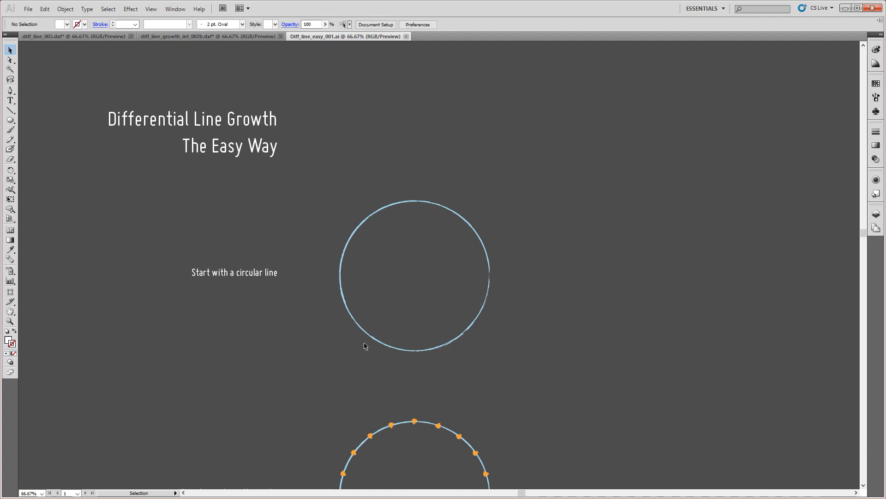
key(space)
drag(202, 397, 190, 286)
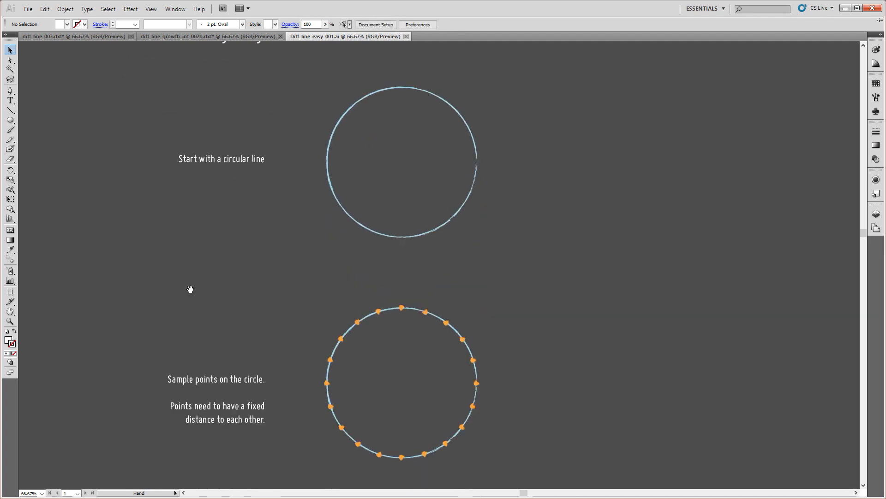
drag(185, 326, 203, 311)
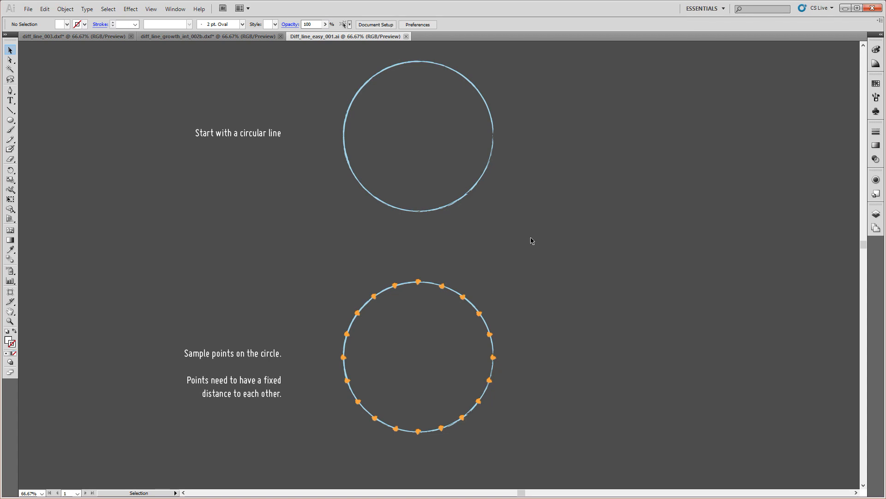
drag(548, 359, 541, 178)
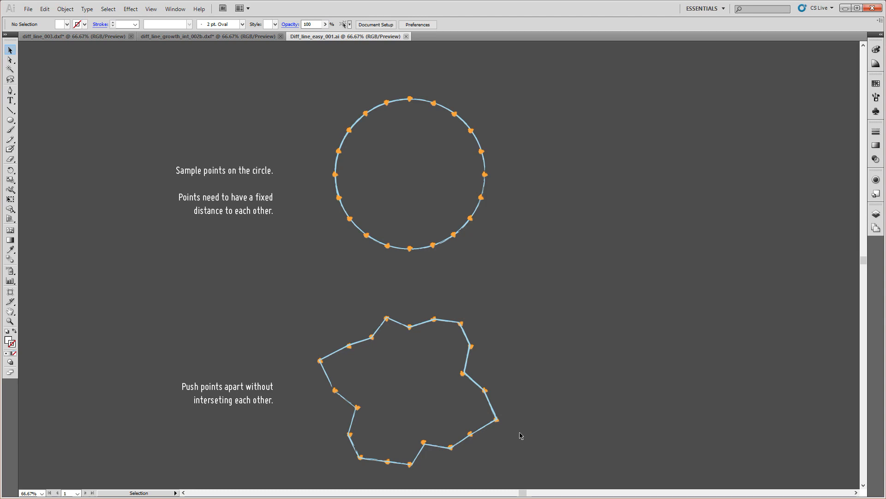
drag(521, 449, 520, 321)
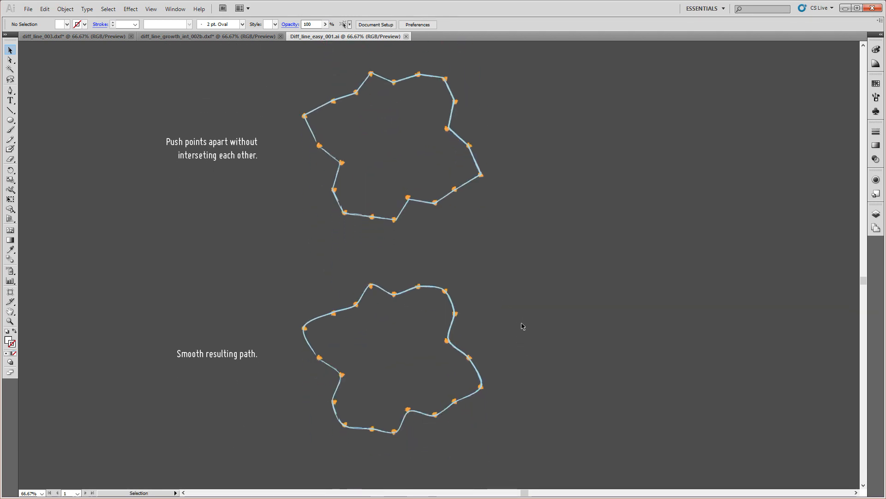
mouse_move(540, 123)
mouse_down()
mouse_move(532, 252)
mouse_move(545, 365)
mouse_up()
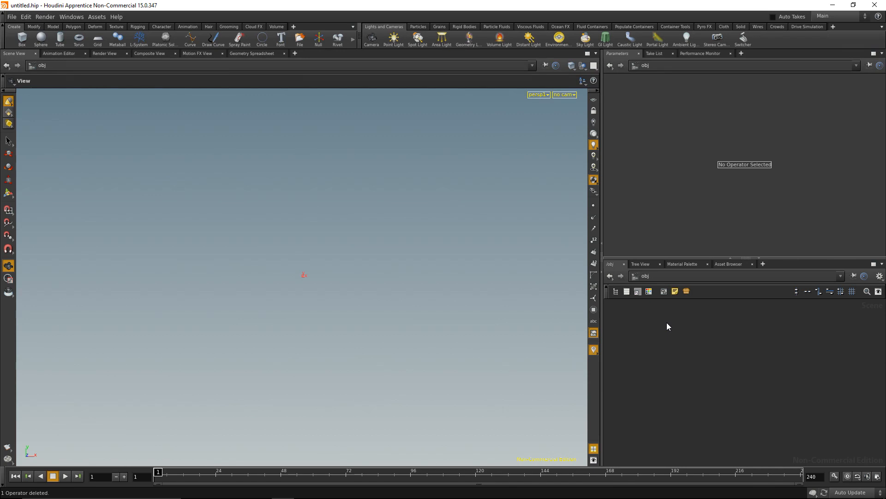
Switch to Houdini, create a Geometry object in the empty scene and enter its network.
key(Tab)
text(geo)
key(Return)
click(666, 323)
double_click(667, 323)
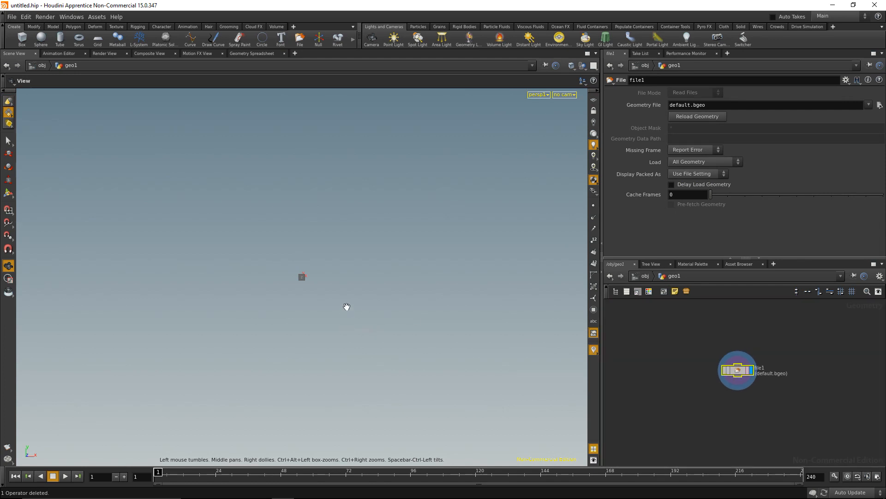
Delete the default File node from the geometry network.
scroll(448, 253, up, 4)
drag(448, 254, 341, 328)
scroll(402, 281, up, 3)
drag(403, 281, 327, 296)
scroll(327, 296, up, 2)
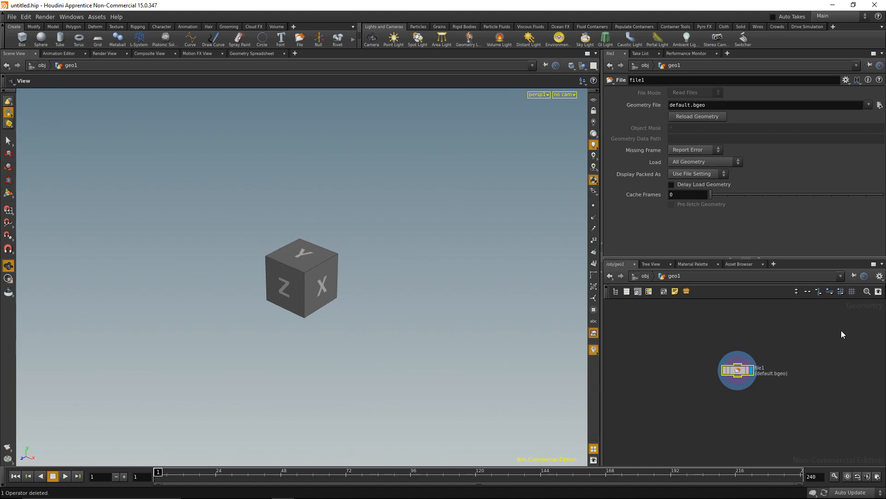
key(Delete)
Add a Circle node to the network and place it in the upper part of the network.
key(Tab)
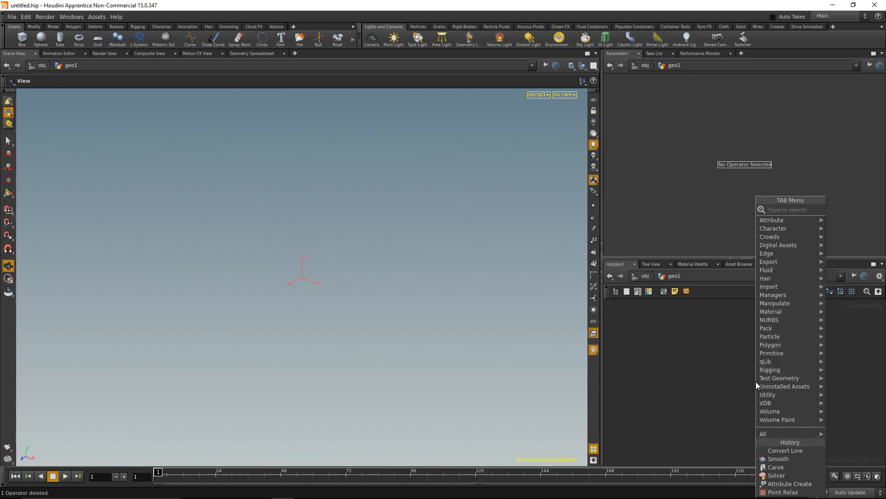
text(a)
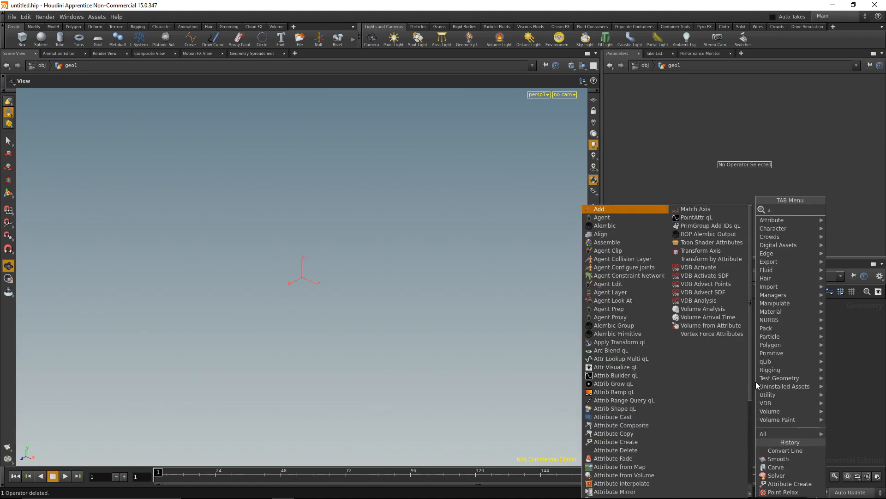
key(BackSpace)
text(cir)
key(Return)
click(756, 382)
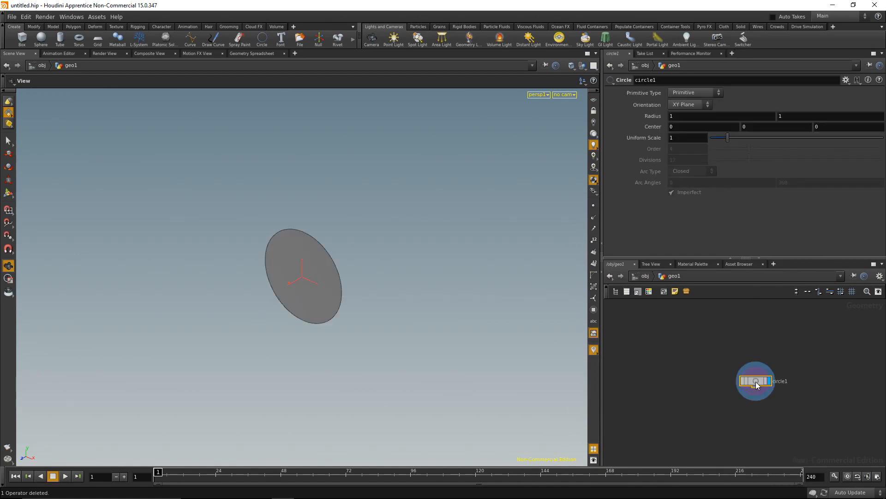
drag(757, 384, 727, 345)
drag(312, 381, 363, 308)
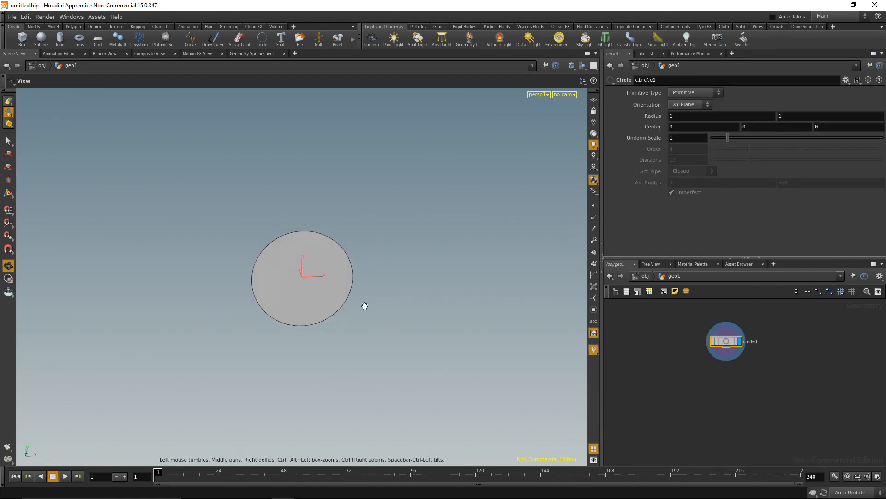
right_drag(363, 307, 386, 311)
Change the circle's primitive type to Polygon and display its points in the viewport.
click(688, 93)
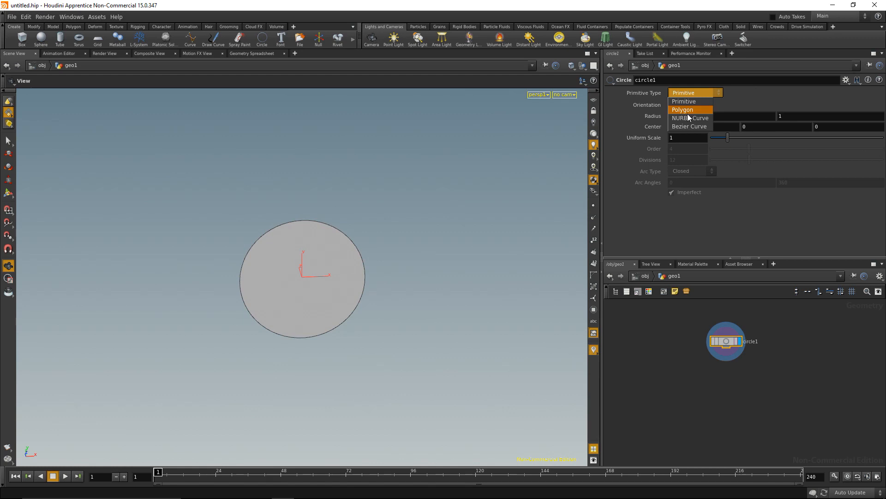
click(686, 104)
click(594, 205)
right_drag(325, 301, 383, 249)
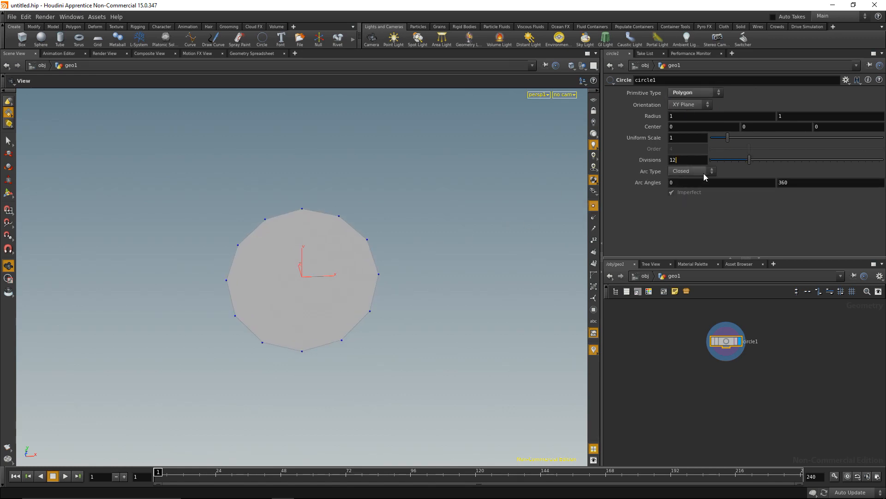
Set the circle's divisions to 128.
text(8)
key(Return)
drag(438, 250, 322, 261)
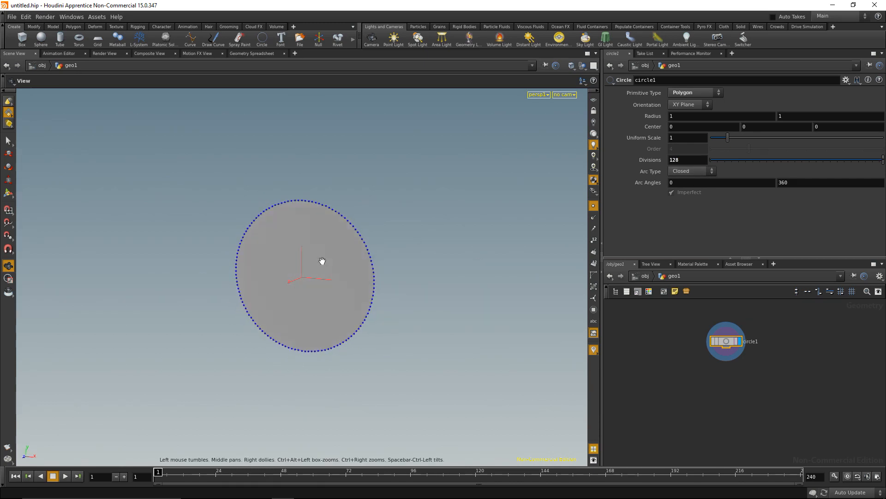
Add a Resample node below the Circle node.
middle_drag(698, 399, 697, 390)
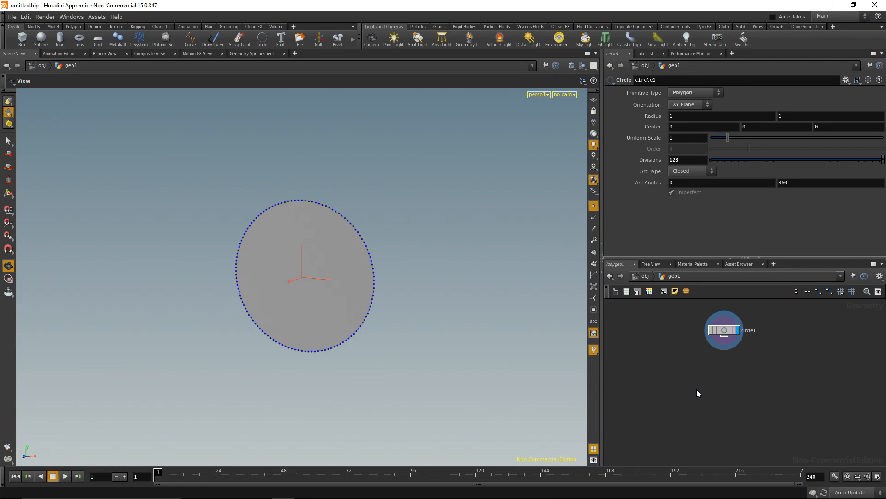
key(Tab)
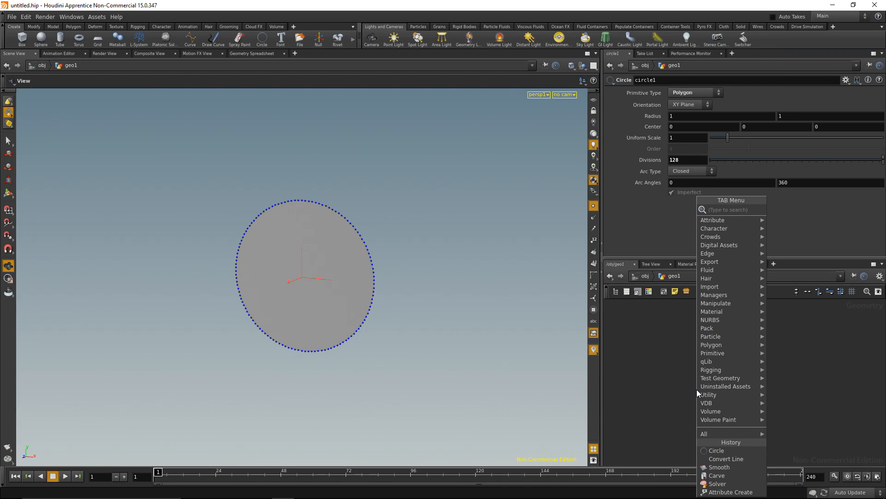
text(resam)
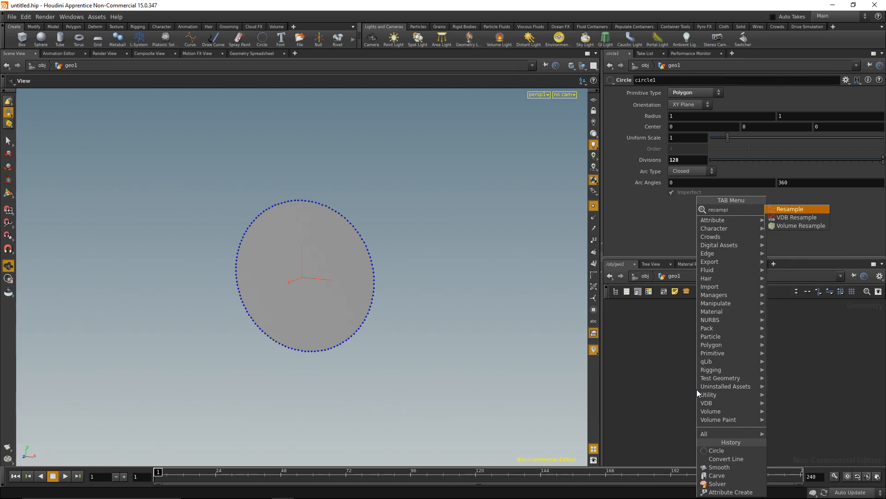
text(pl)
key(Return)
click(696, 389)
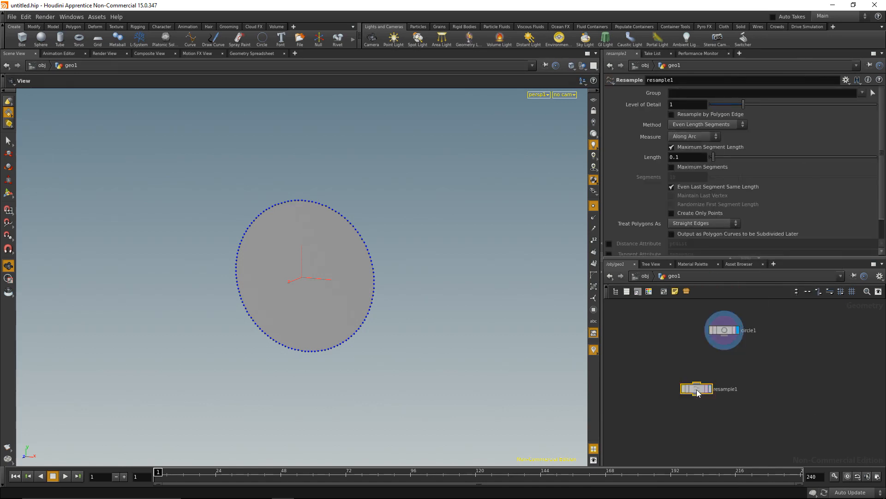
Connect the Circle node's output to the Resample node and display the resampled result.
drag(736, 372, 731, 368)
drag(726, 336, 732, 369)
click(747, 367)
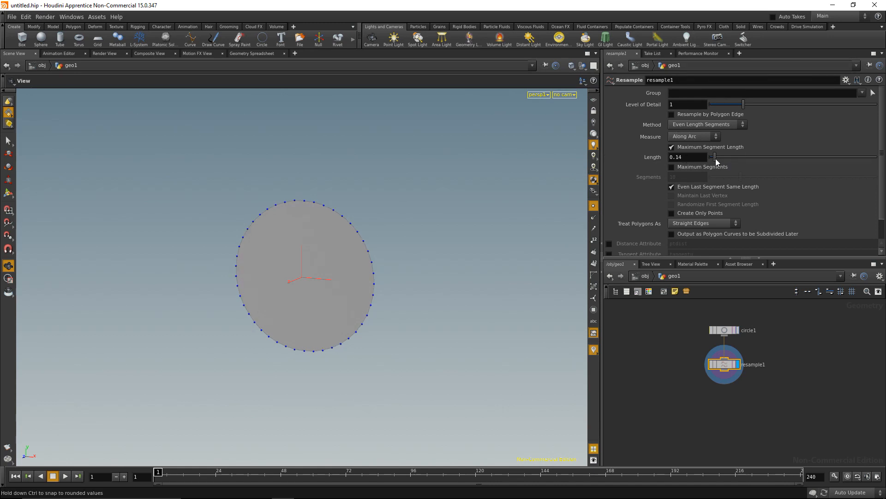
Set the Resample node's maximum segment length to 0.1.
drag(714, 157, 712, 157)
text(1)
key(Return)
drag(399, 286, 394, 264)
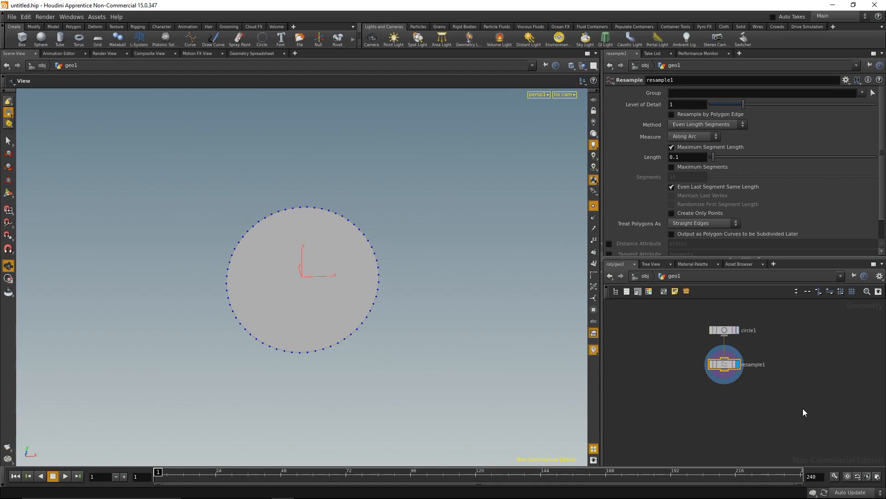
Add an Attribute Create node below the Resample node and connect the Resample output to it.
key(Tab)
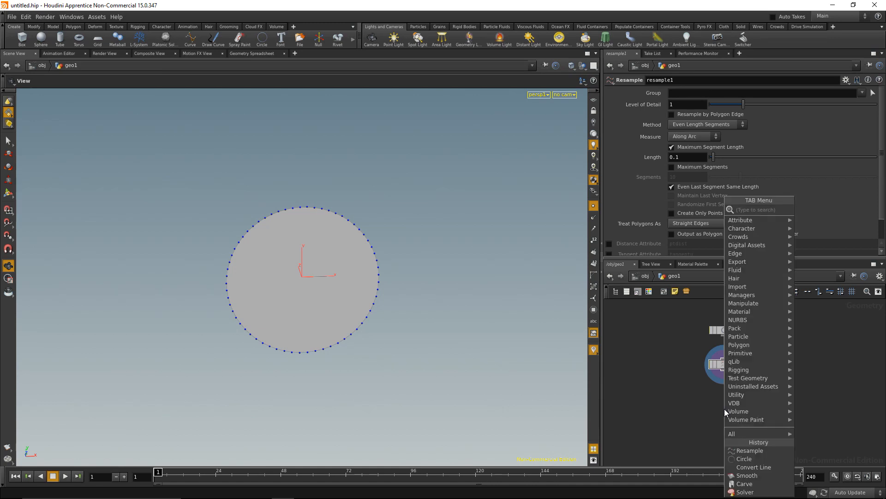
text(attribc)
key(Down)
key(Down)
key(Down)
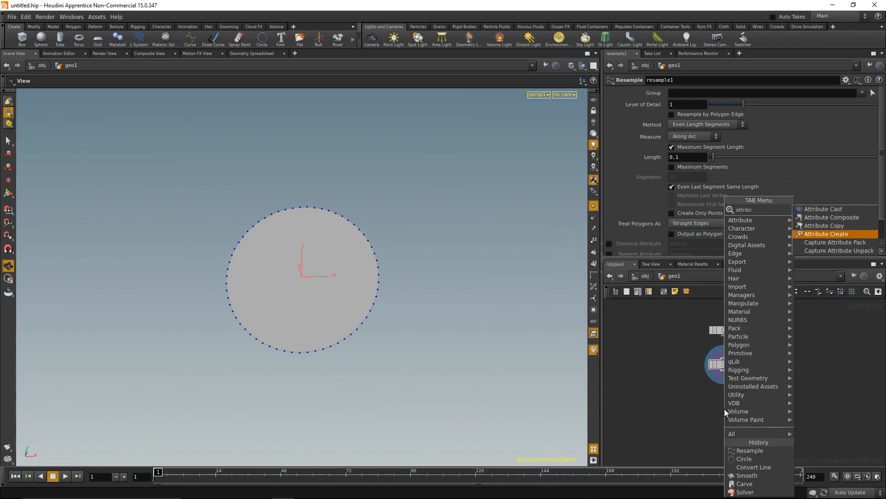
key(Return)
click(724, 409)
drag(725, 370, 726, 406)
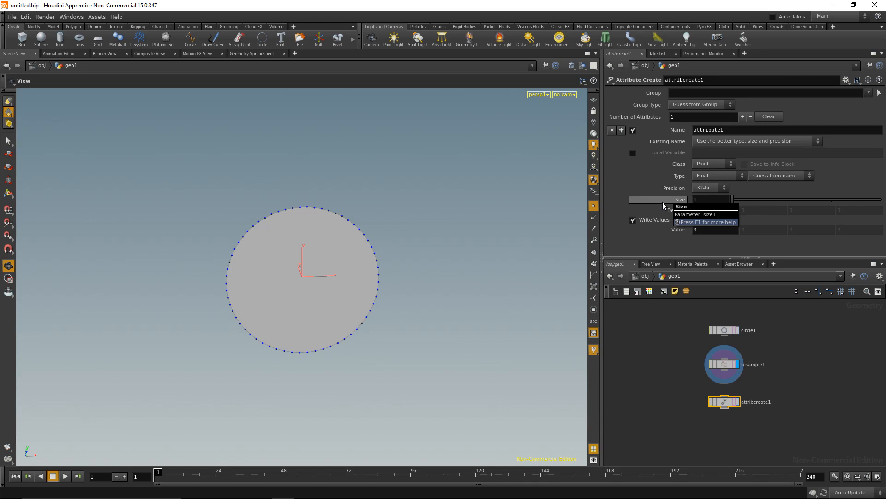
Check the Resample node's segment length and set the created attribute's default and value to 0.11.
click(726, 365)
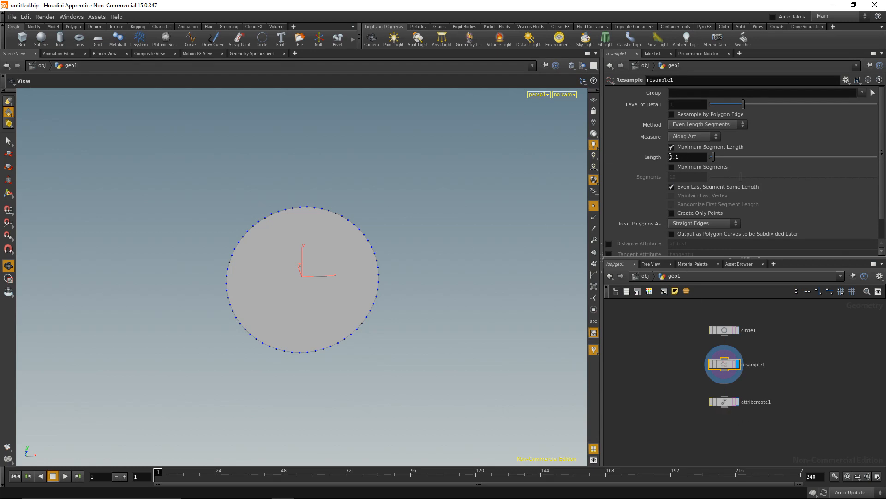
click(730, 401)
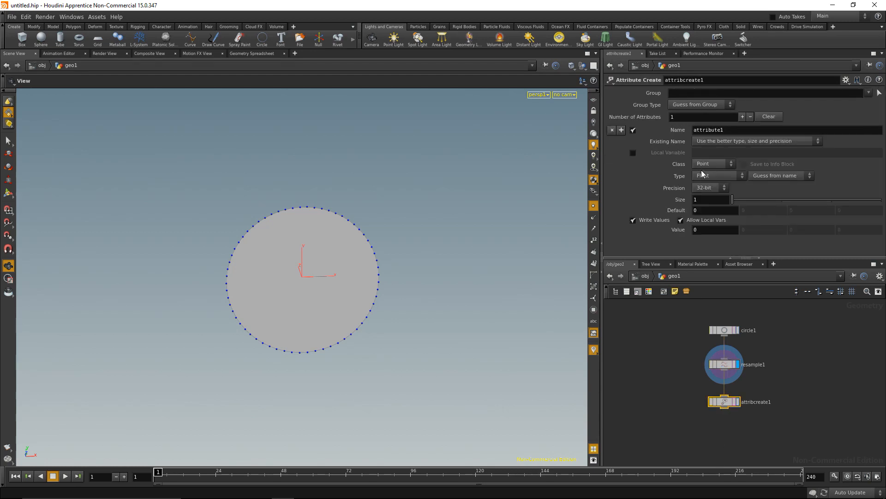
key(Tab)
text(.11)
key(Return)
click(669, 365)
Add a Point Relax node below the Attribute Create node.
mouse_move(699, 437)
middle_down()
mouse_move(699, 404)
mouse_move(701, 423)
middle_up()
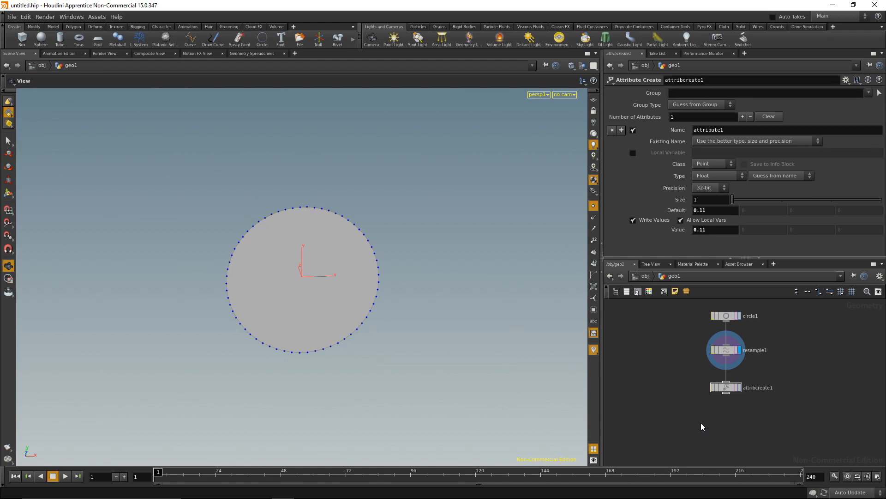
key(Tab)
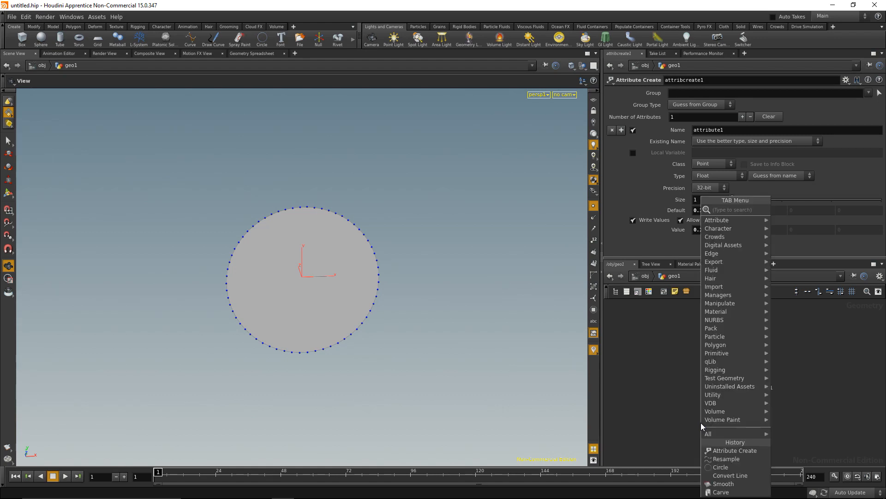
text(point)
text(re)
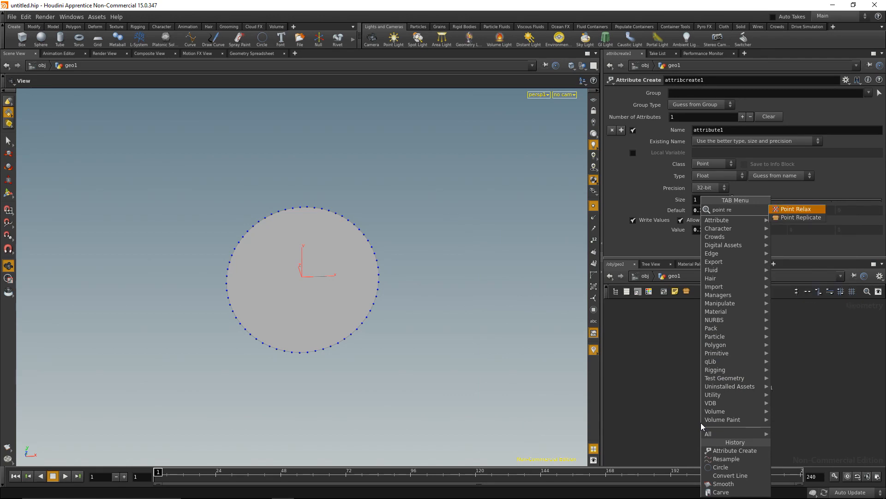
key(Return)
click(701, 423)
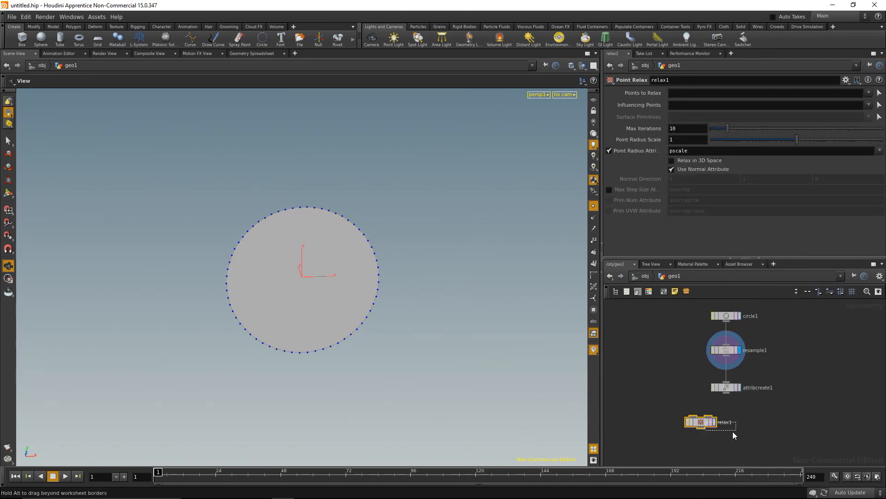
Connect the Attribute Create node to the Point Relax node's first input and display the relaxed result.
drag(702, 423, 721, 435)
drag(727, 393, 727, 432)
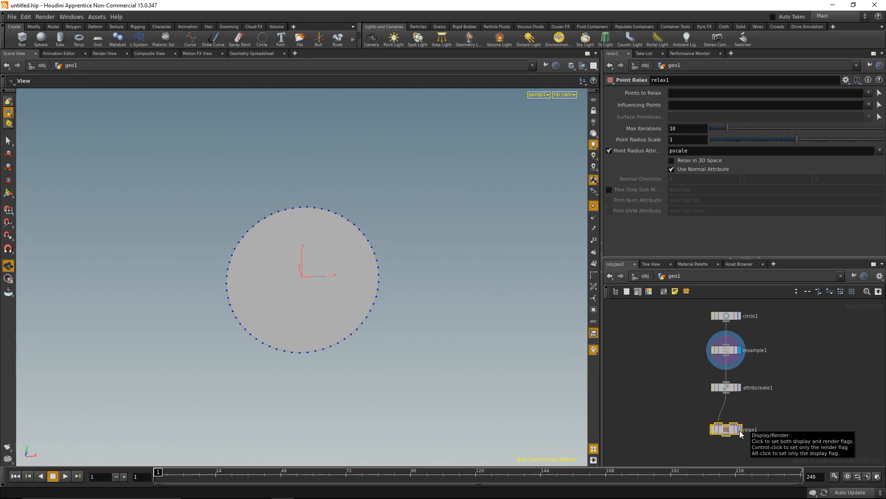
click(740, 430)
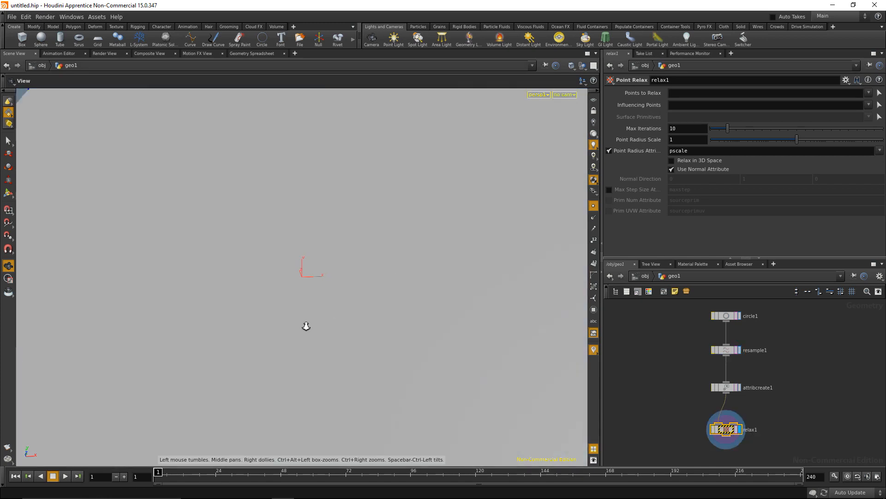
key(h)
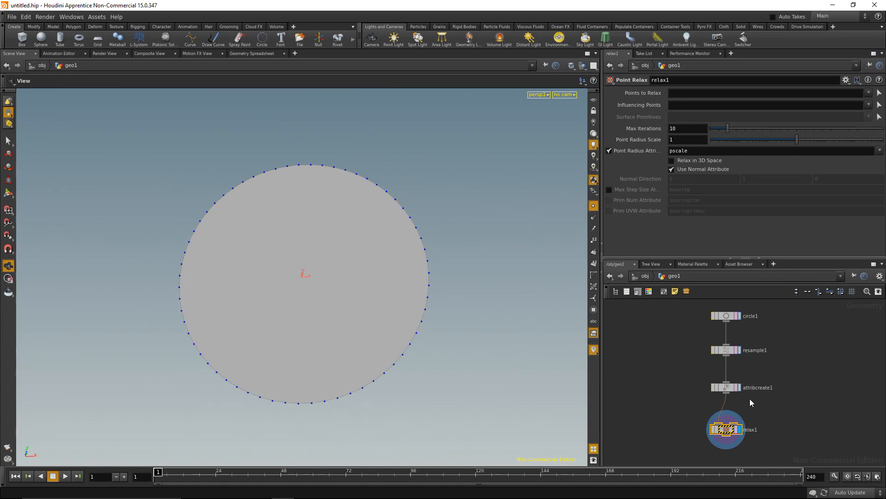
scroll(508, 332, down, 4)
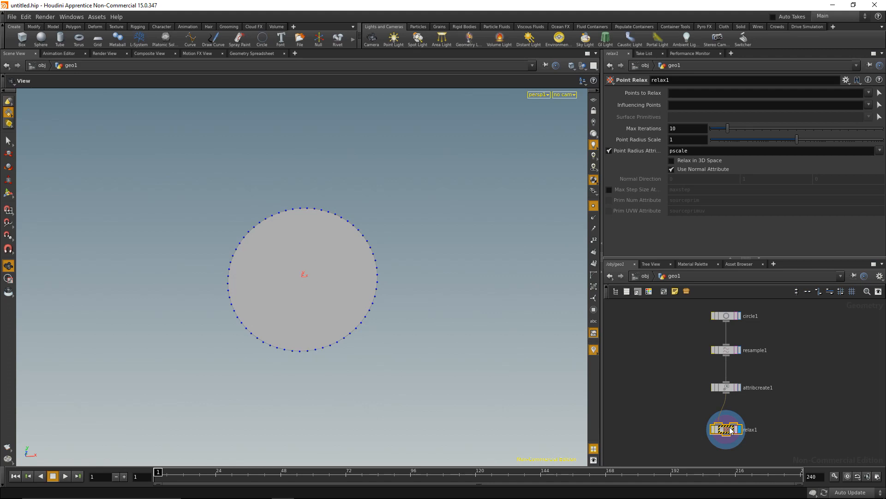
Compare the circle before and after relaxing by displaying the Attribute Create node and switching back to the Point Relax node.
click(738, 387)
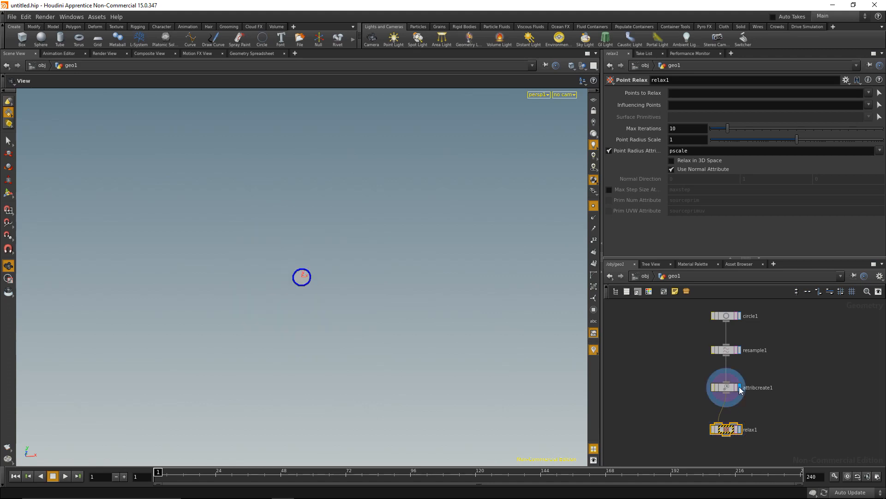
click(739, 430)
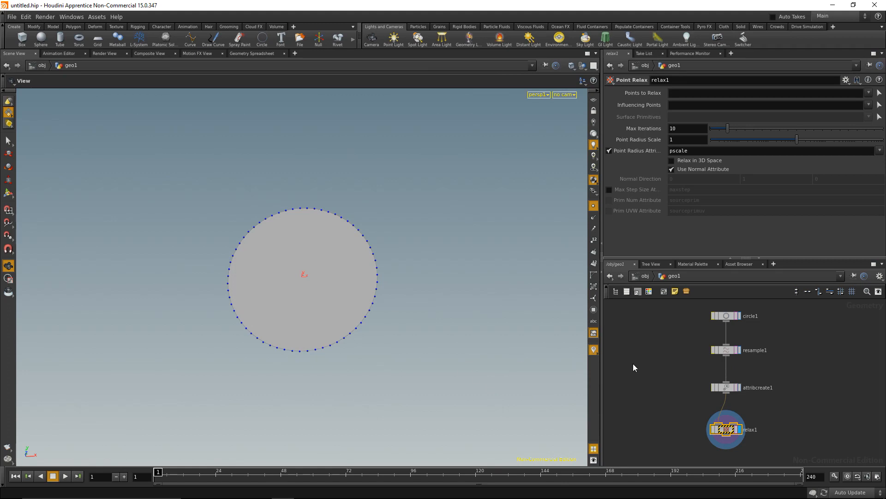
Add a Smooth node below the Point Relax node, connect it to the Point Relax output, and display its result.
middle_drag(682, 422, 684, 388)
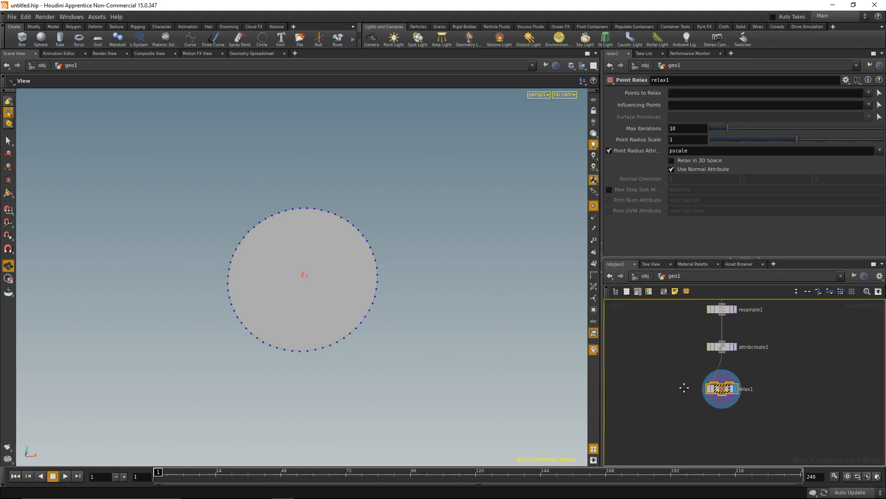
key(Tab)
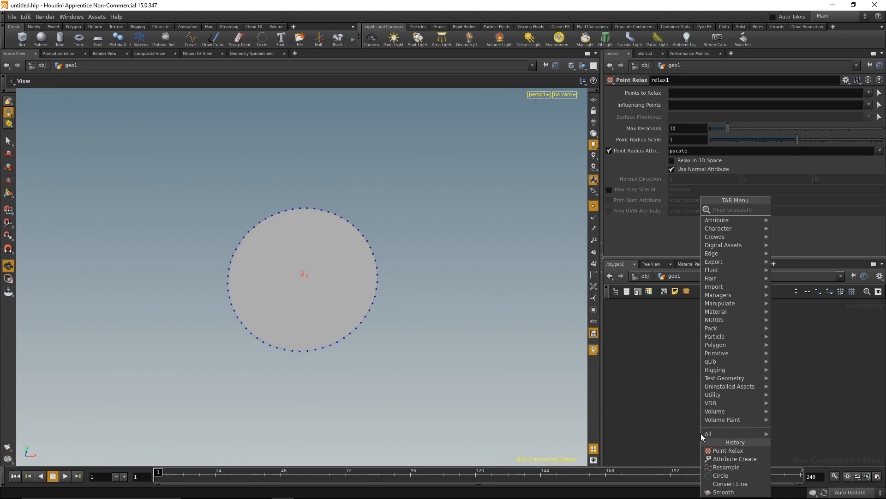
text(smooth)
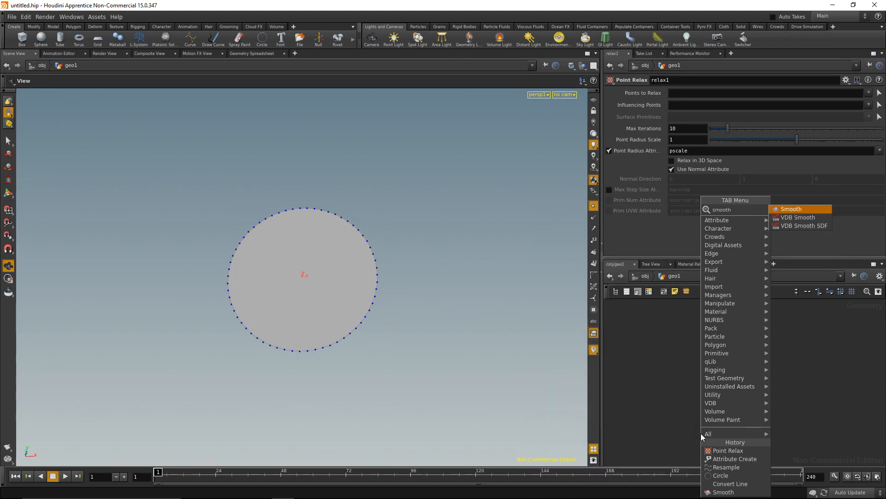
key(Return)
click(701, 433)
drag(701, 433, 725, 415)
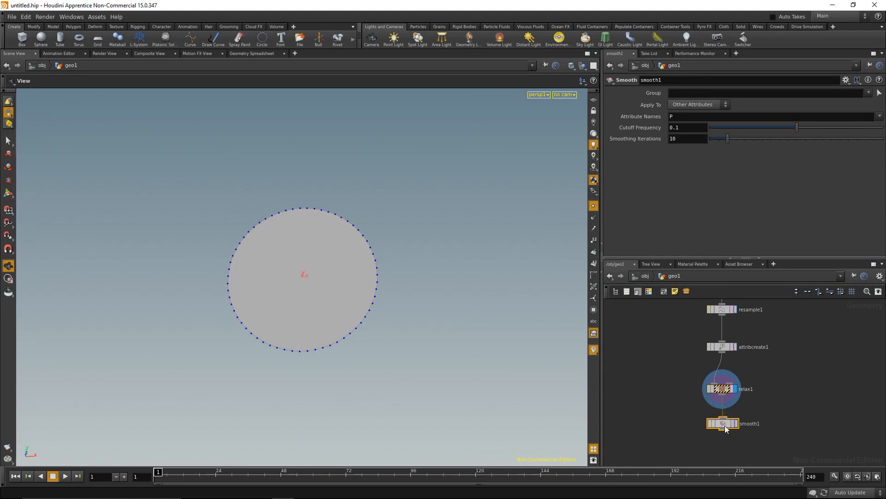
click(737, 422)
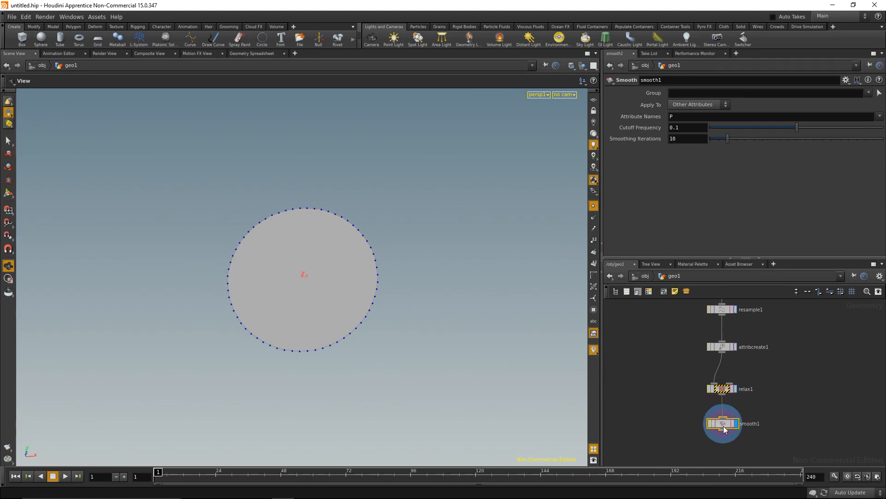
Set the Smooth node's smoothing iterations to 4 and enlarge the network view.
drag(684, 139, 626, 131)
text(4)
key(Return)
drag(744, 258, 743, 187)
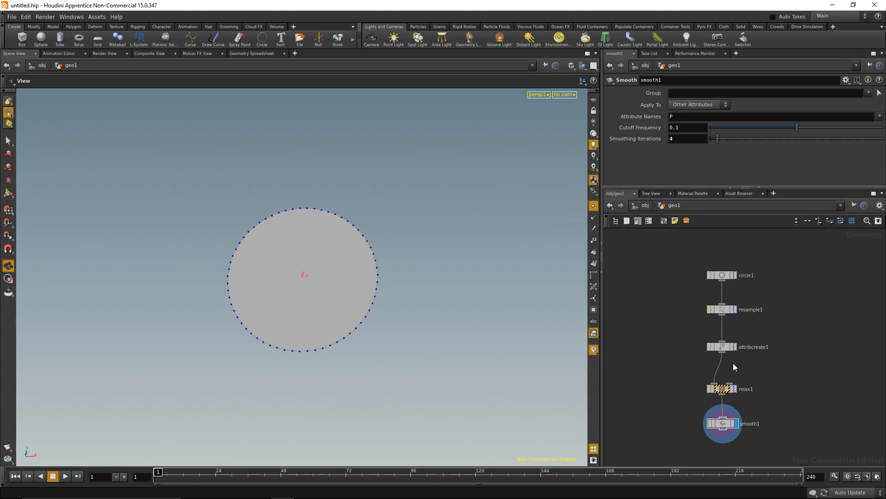
Stack the nodes below Resample closer together and cut Resample, Attribute Create, Point Relax and Smooth out of the network.
drag(722, 346, 722, 329)
drag(723, 392, 724, 360)
drag(723, 423, 723, 381)
drag(689, 410, 766, 298)
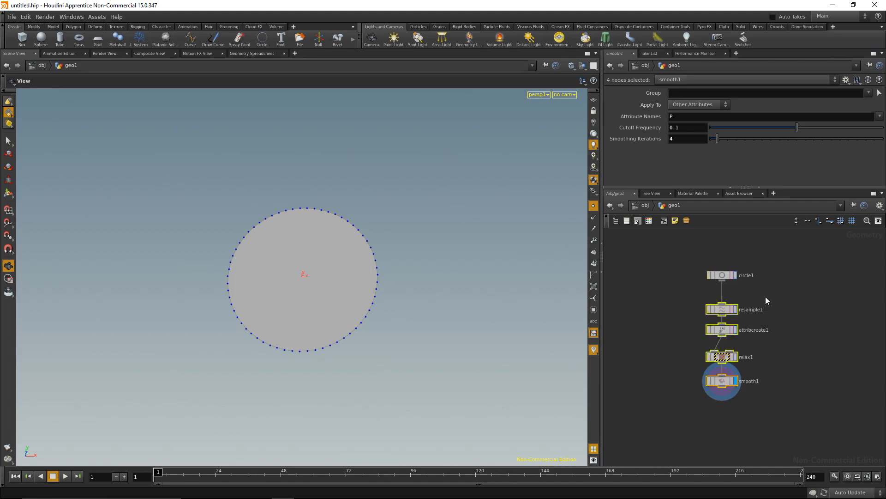
key(Delete)
Add a Solver node below the Circle node, connect the circle to its first input, and display the solver.
key(Tab)
text(sol)
key(Return)
click(737, 330)
drag(722, 281, 721, 314)
click(735, 310)
Open the Solver's inner network, paste the four cut nodes there, and connect Prev_Frame to the Resample node.
double_click(724, 311)
middle_drag(732, 380, 741, 348)
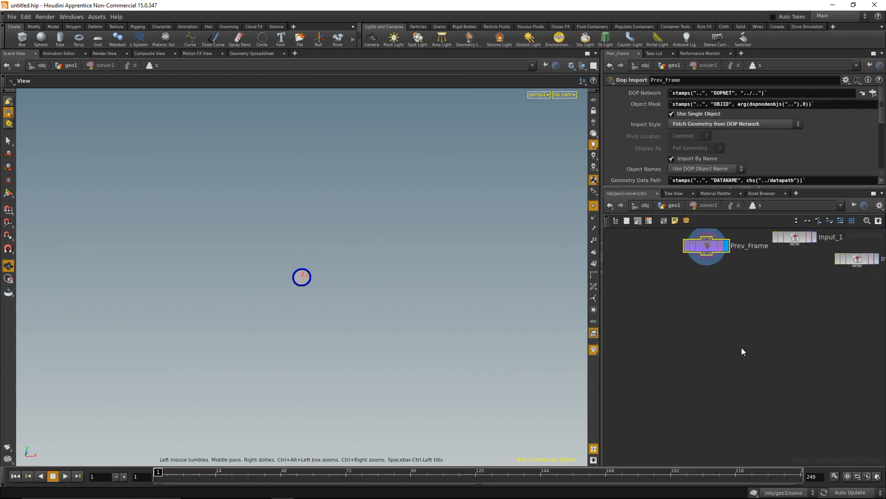
scroll(739, 349, down, 3)
key(ctrl+v)
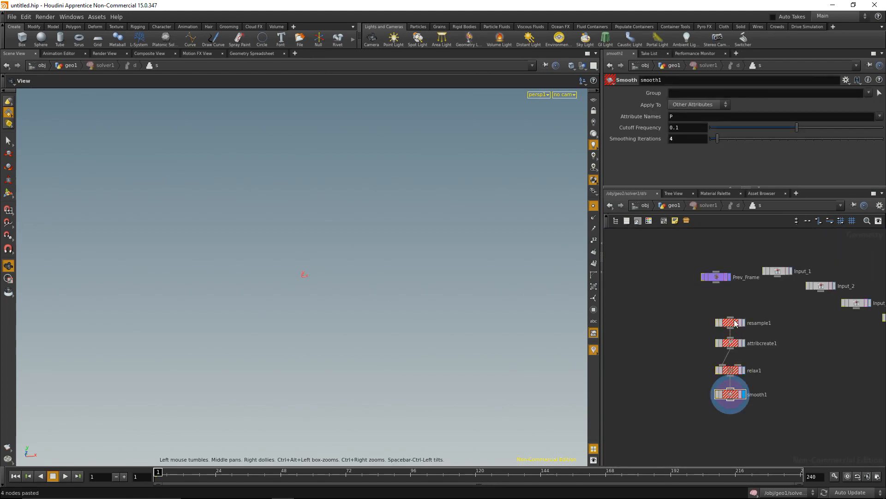
drag(731, 393, 713, 391)
drag(716, 284, 714, 316)
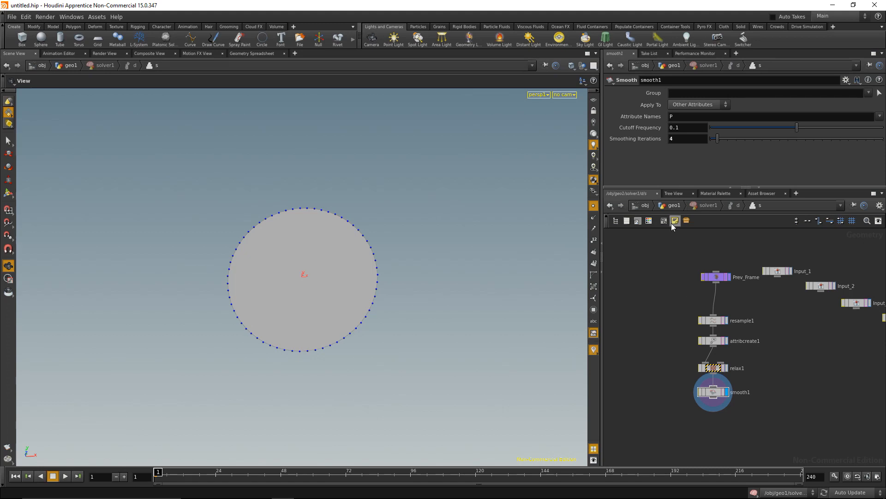
Return to the geo1 network, add a Carve node below the Solver, connect the Solver output to it, and display it.
click(668, 206)
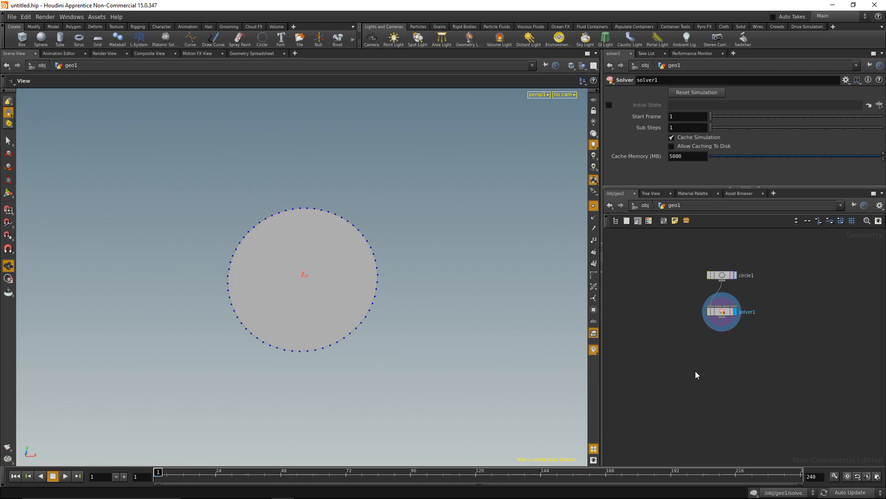
key(Tab)
text(ca)
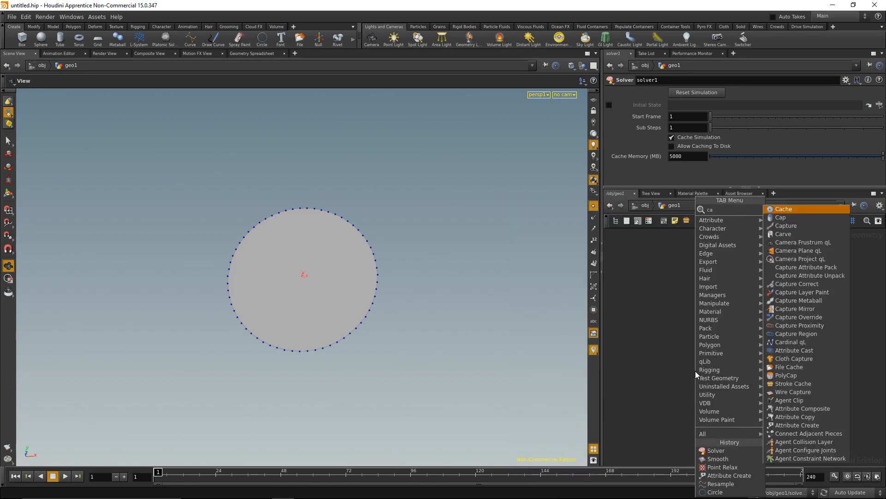
click(792, 233)
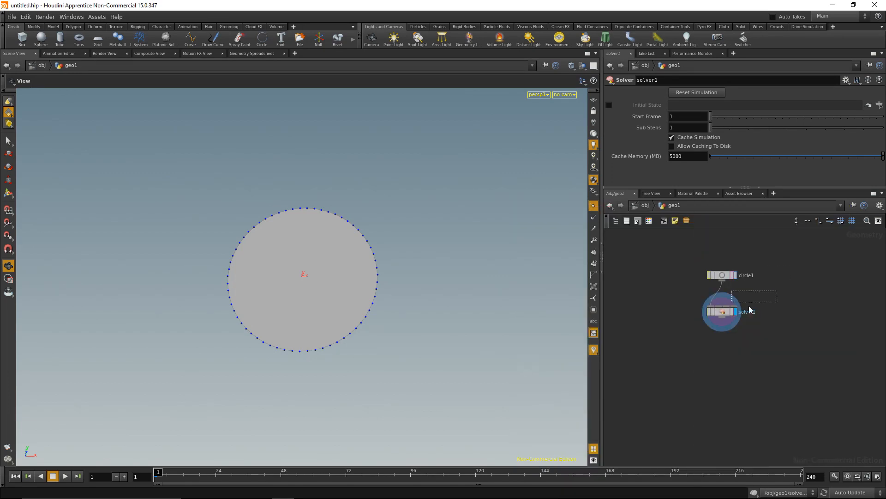
click(726, 360)
drag(723, 317, 736, 348)
click(735, 344)
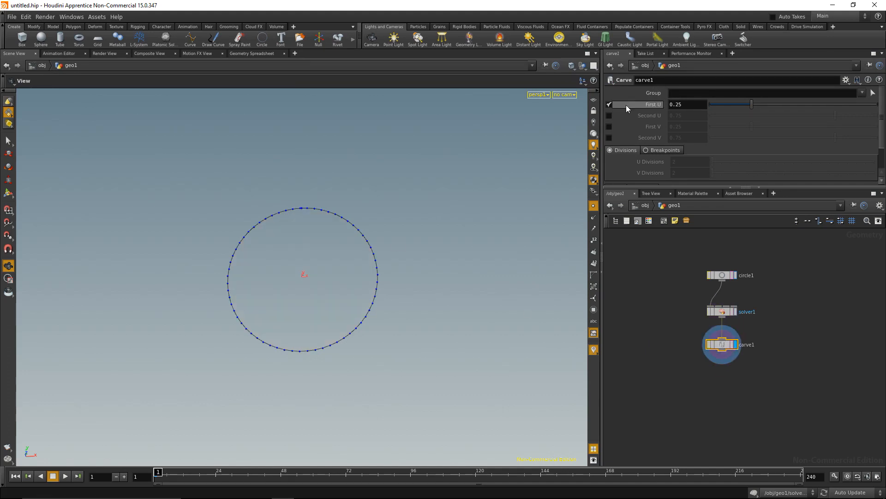
Set the Carve node's First U to 0 and enable Second U with a value of 1.
click(673, 104)
text(0)
key(Return)
click(609, 115)
click(696, 116)
text(1)
key(Return)
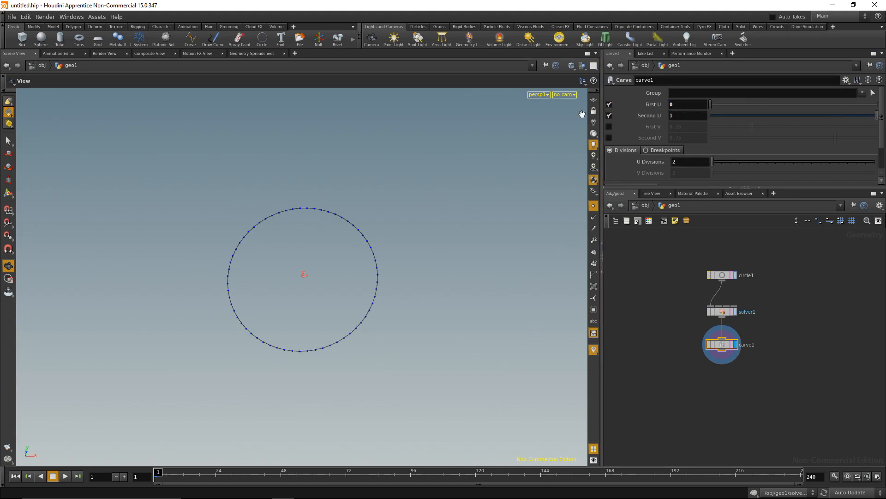
Play the growth simulation for a few frames, check the early frames individually, and return to frame 1.
scroll(353, 366, down, 8)
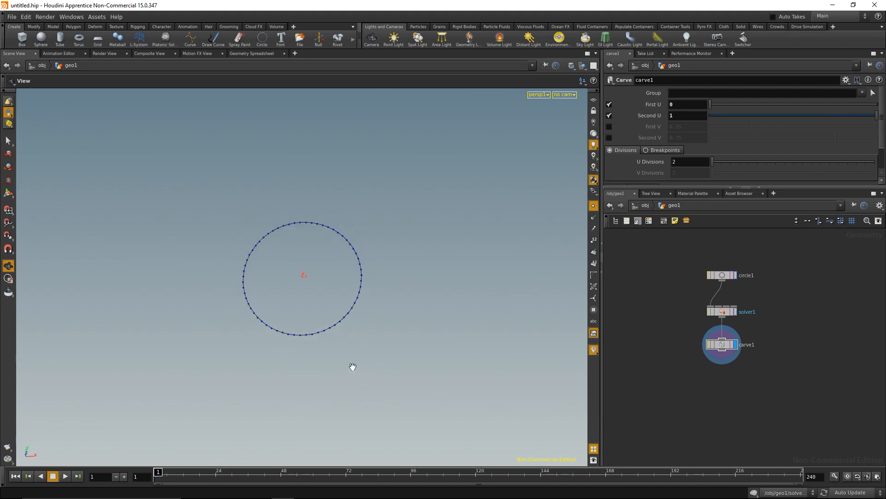
click(65, 476)
click(52, 475)
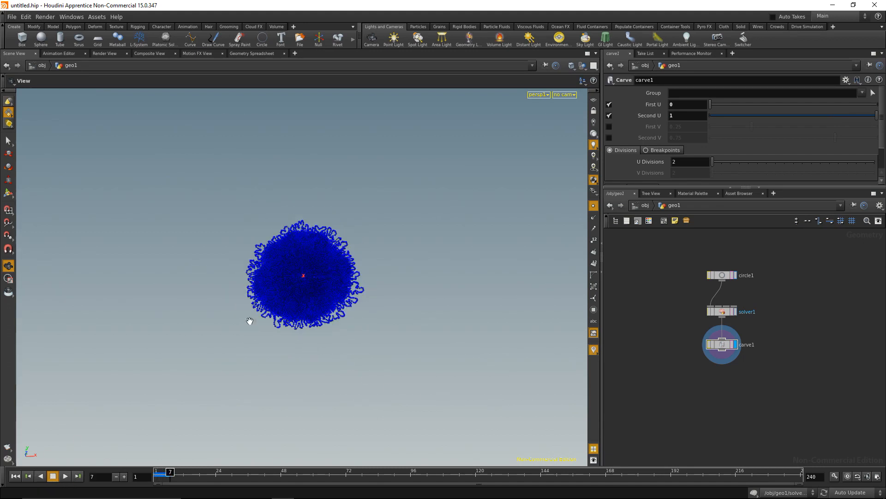
scroll(360, 311, up, 8)
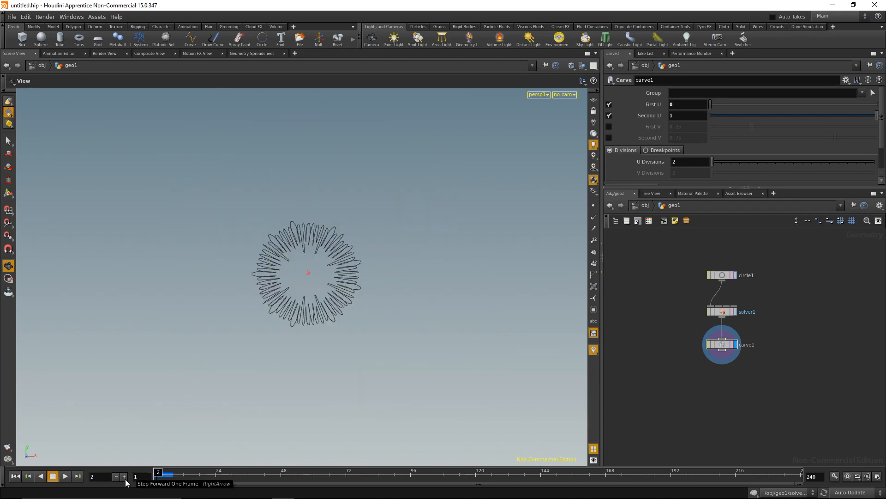
click(125, 478)
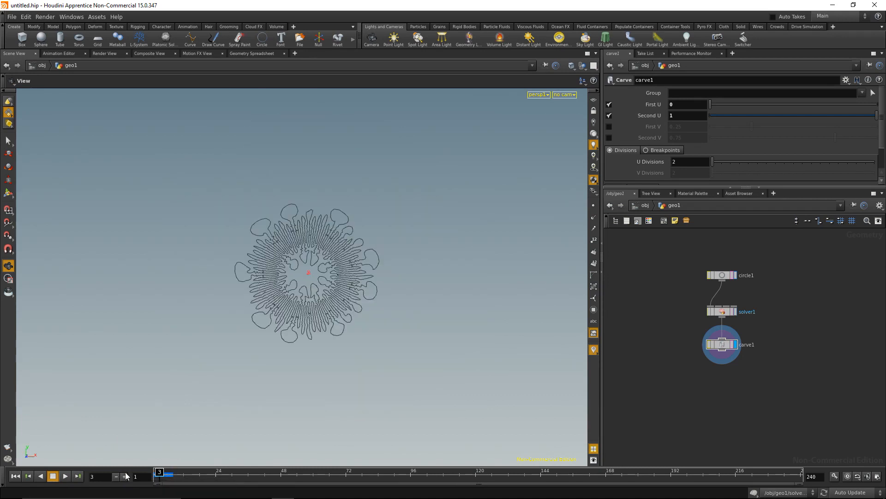
click(118, 478)
click(118, 478)
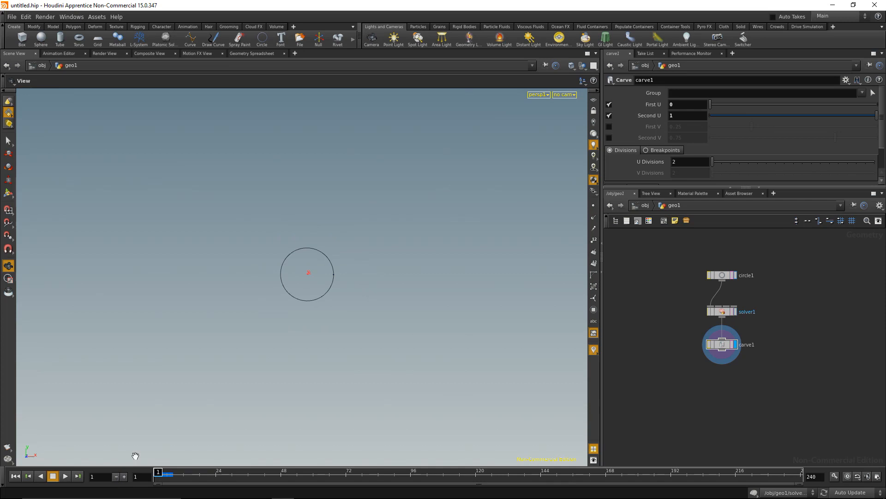
Examine the line growth one frame at a time from frame 1 to frame 7 and return to the first frame.
scroll(227, 370, up, 3)
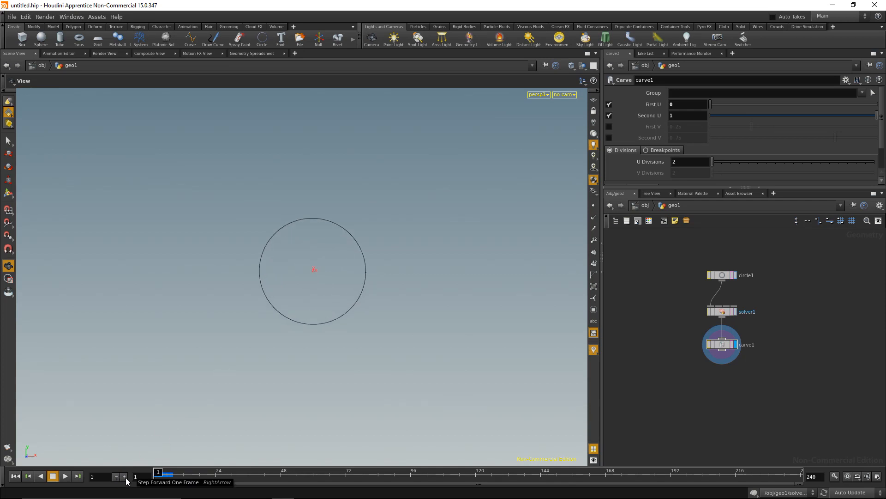
click(125, 478)
click(125, 478)
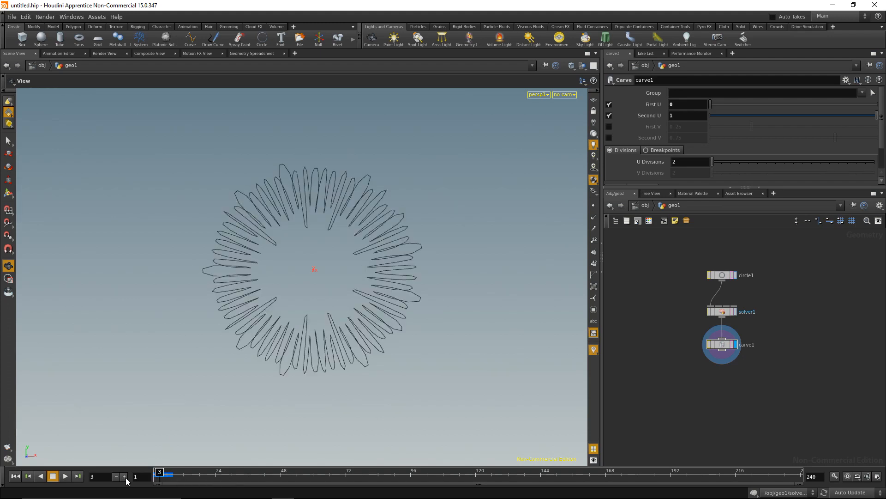
click(125, 477)
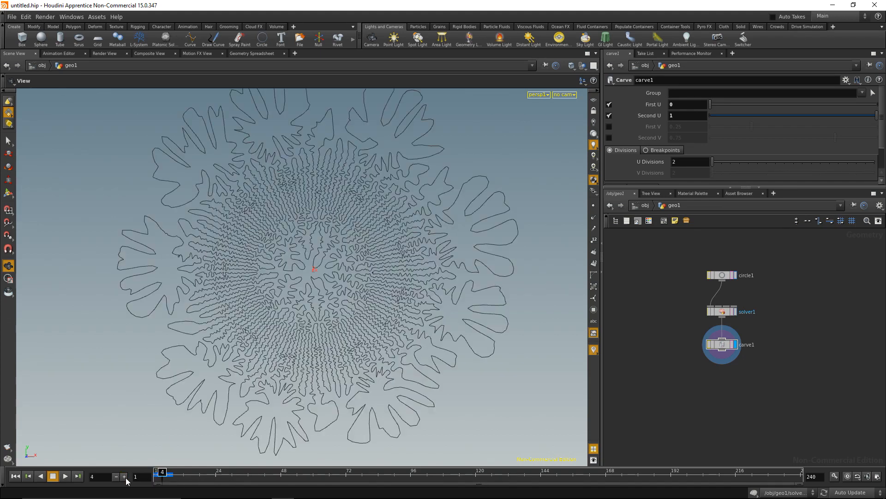
click(125, 477)
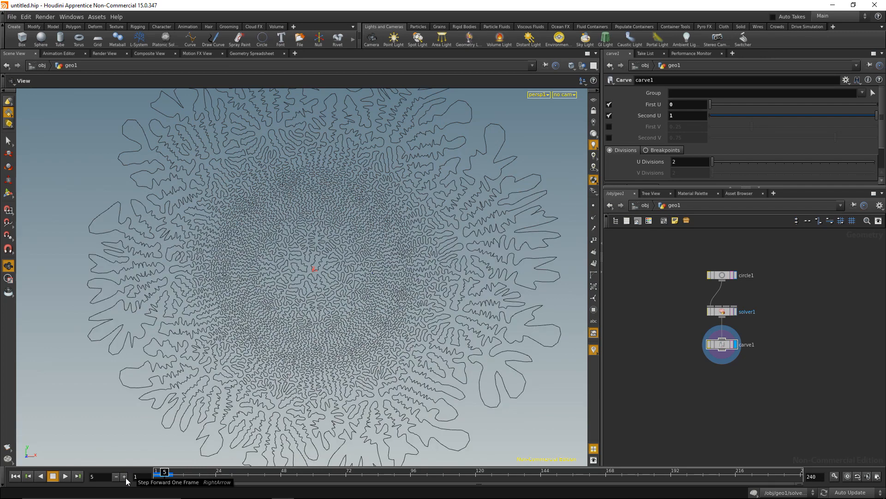
click(125, 478)
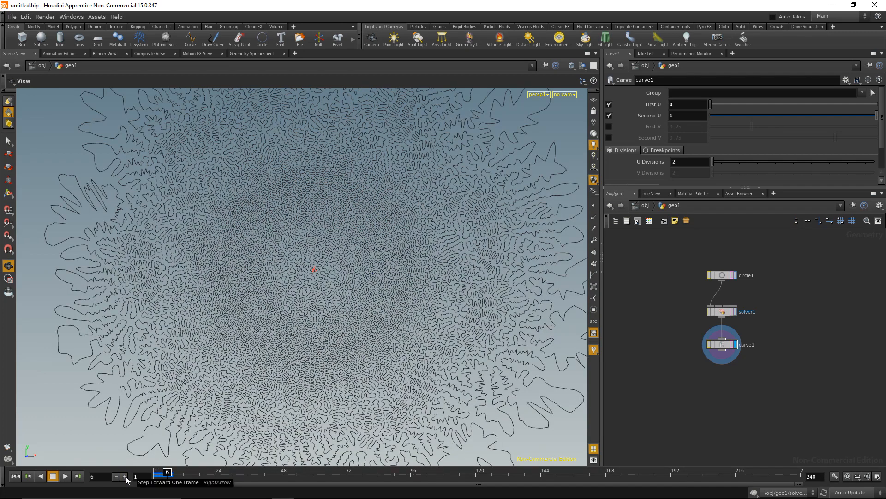
scroll(177, 429, down, 5)
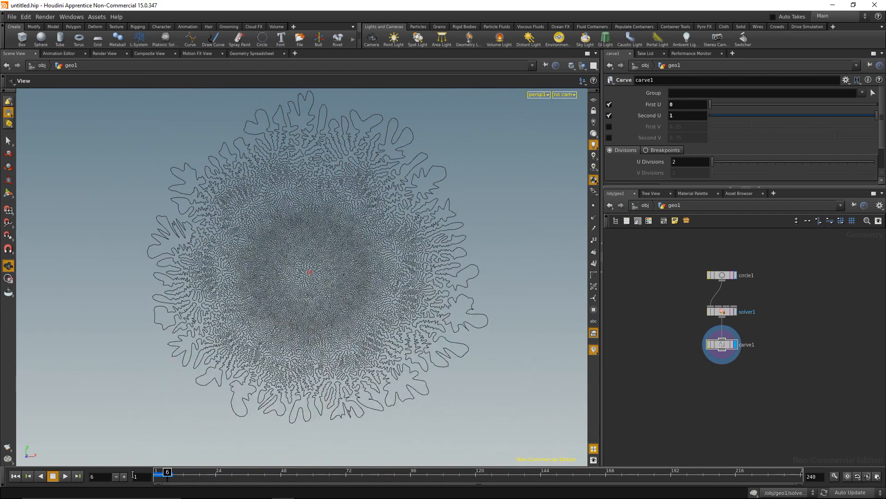
click(124, 476)
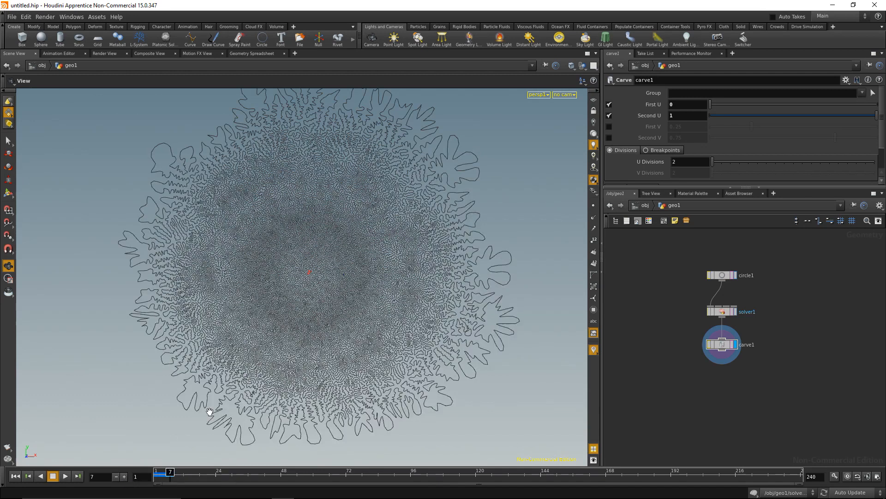
click(16, 476)
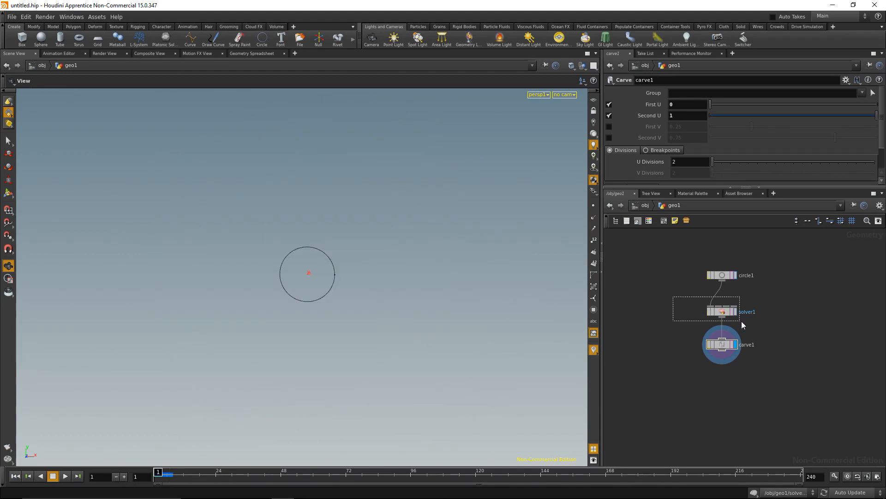
Open the Solver's inner network and inspect the Point Relax parameters in an enlarged parameter area.
click(723, 312)
double_click(722, 311)
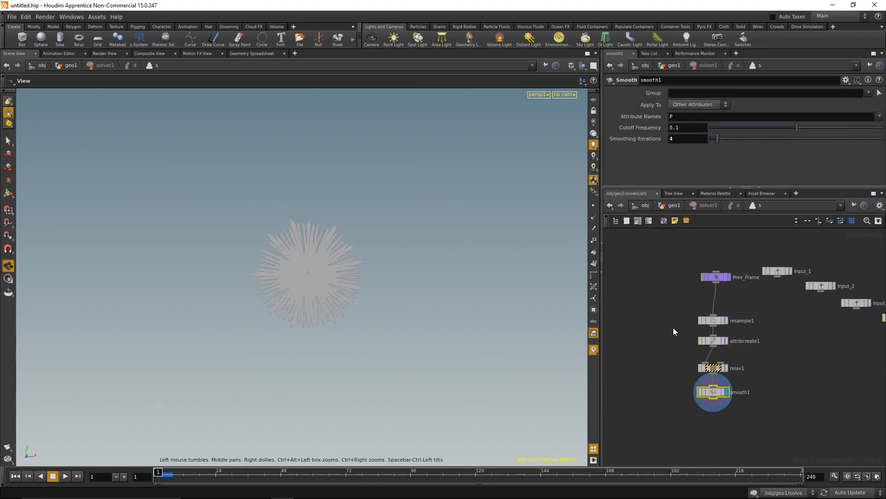
drag(653, 356, 733, 380)
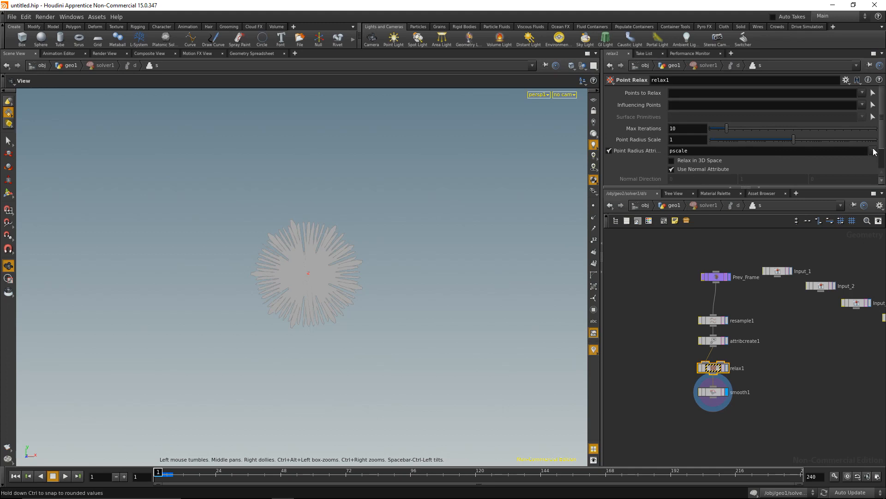
drag(772, 186, 762, 216)
Set the default and value of the Attribute Create node inside the Solver to 0.105.
drag(685, 335, 721, 351)
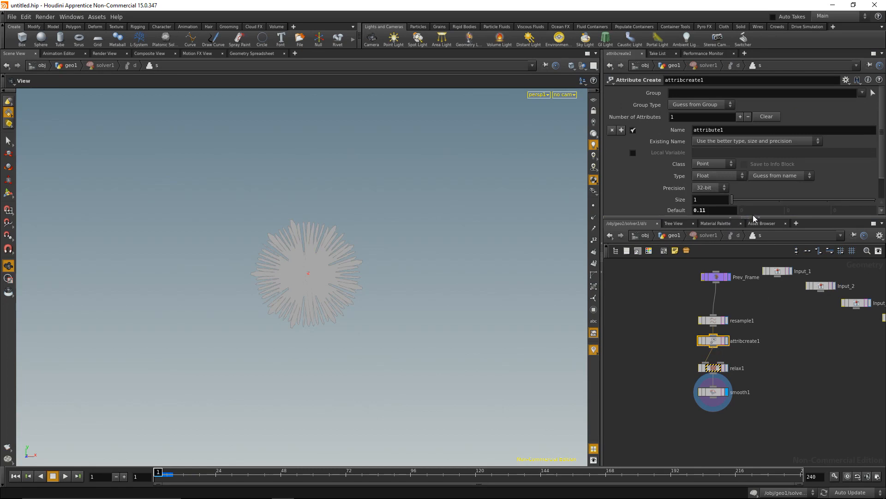
scroll(721, 193, down, 3)
click(715, 184)
key(BackSpace)
text(05)
click(720, 202)
key(BackSpace)
text(05)
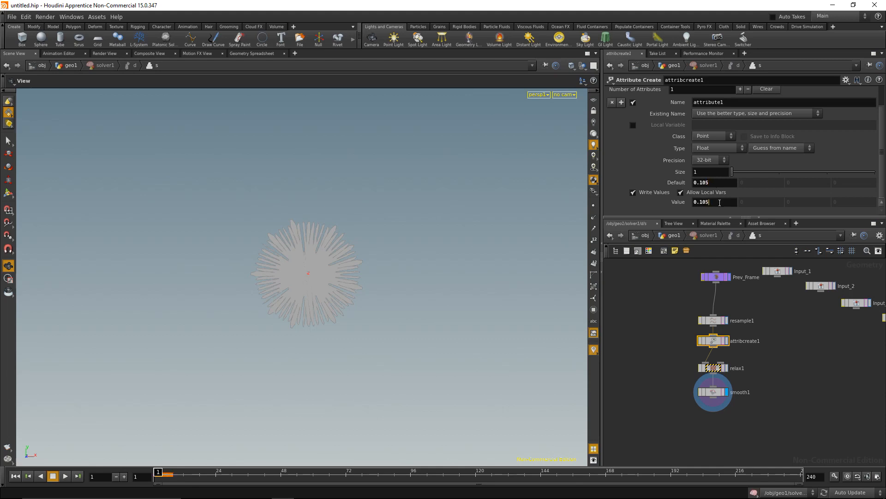
click(713, 392)
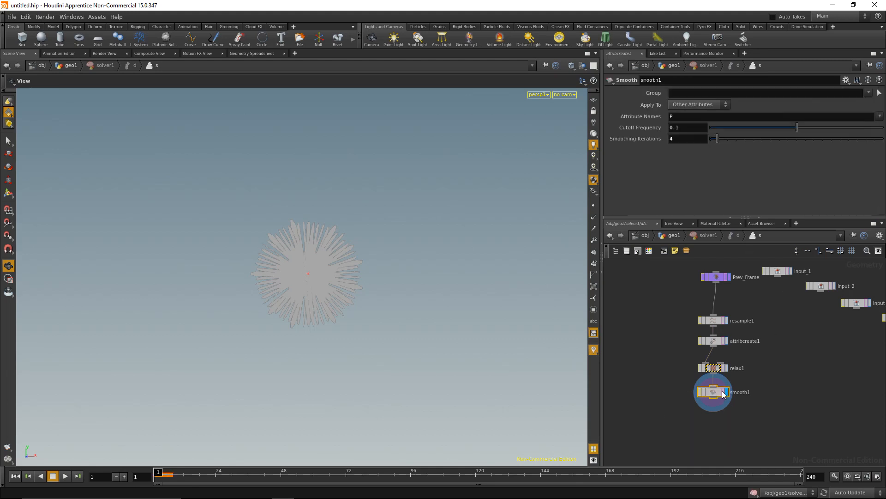
Set the Smooth node's smoothing iterations to 8 and play the growth from the geo1 network, returning to frame 1.
text(8)
key(Return)
click(669, 235)
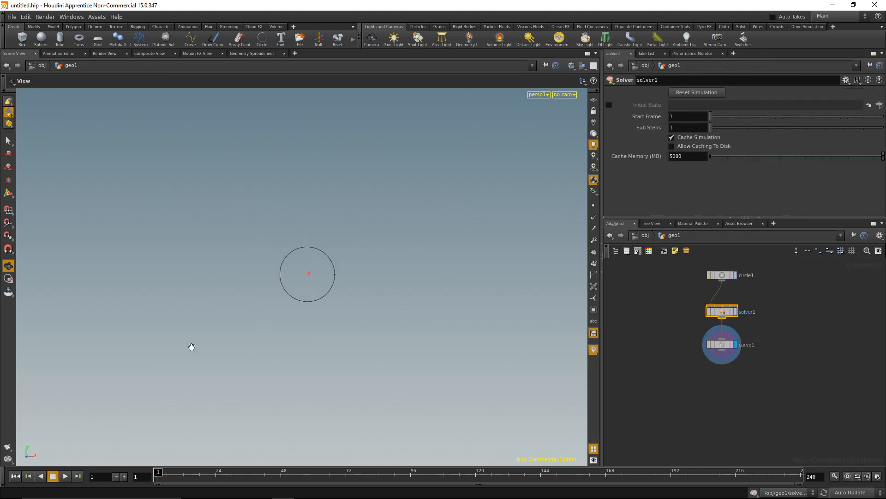
click(65, 476)
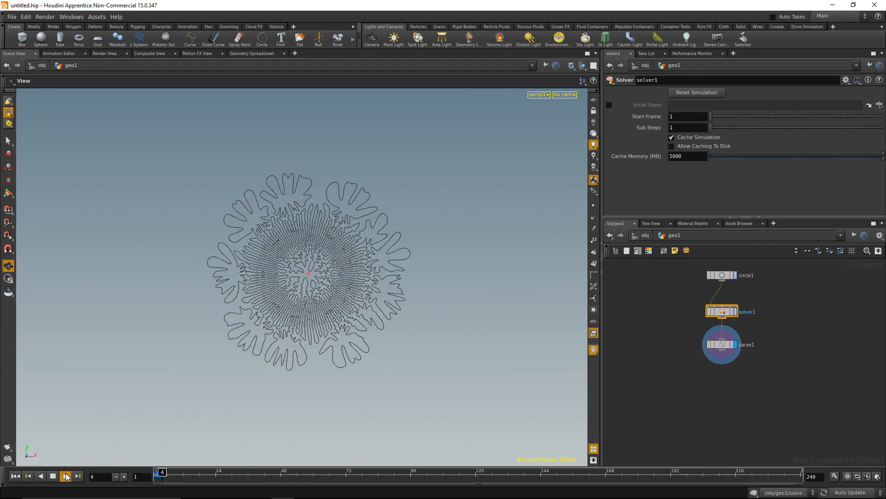
click(152, 474)
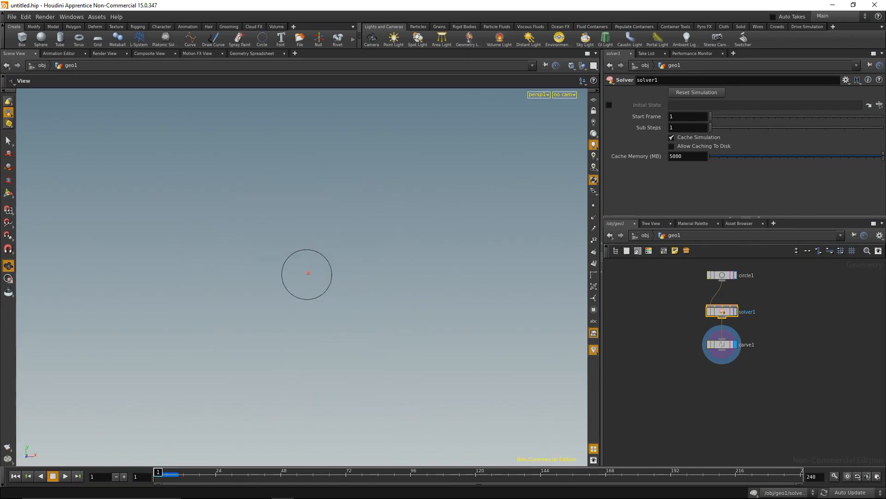
Switch to Illustrator and view the line growth reference drawings in diff_line_003.dxf and the neighbouring growth document.
mouse_move(201, 492)
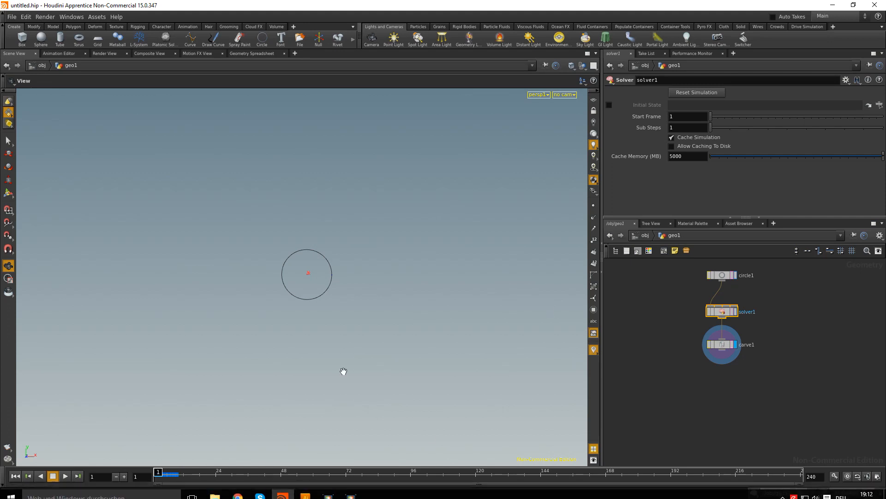
click(306, 490)
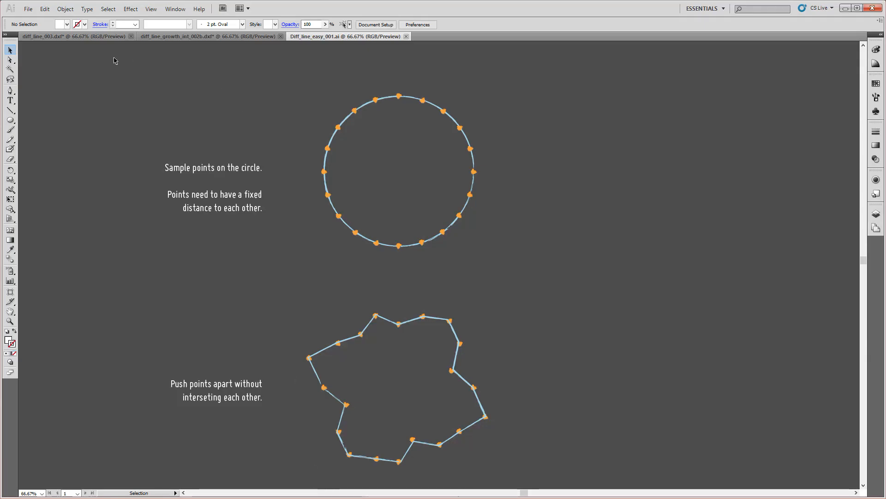
click(82, 37)
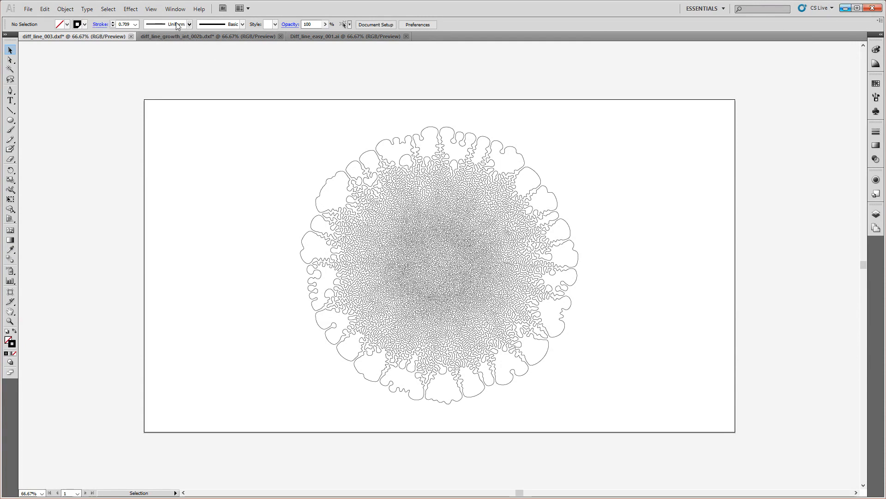
click(190, 37)
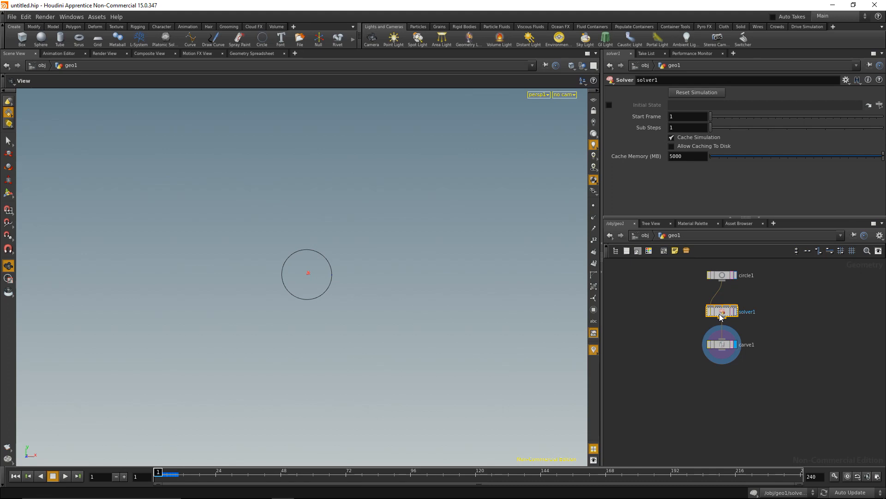
Display the Attribute Create node inside the Solver and edit its default value.
double_click(721, 313)
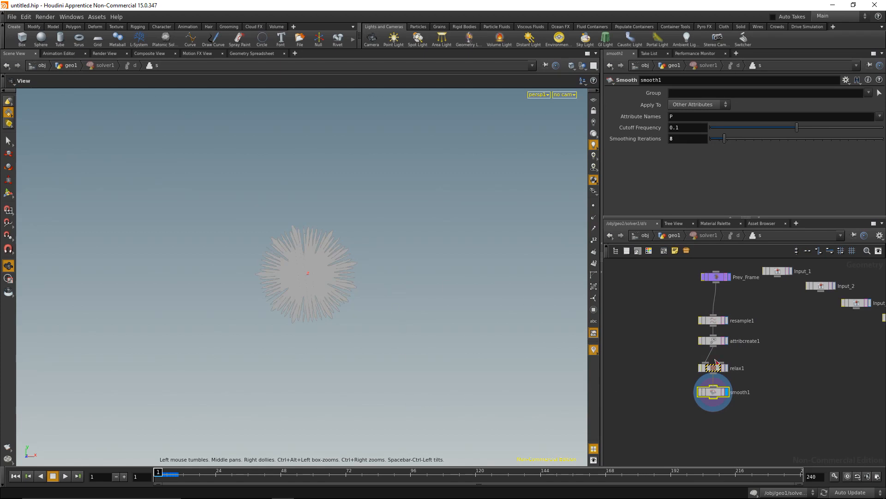
click(716, 341)
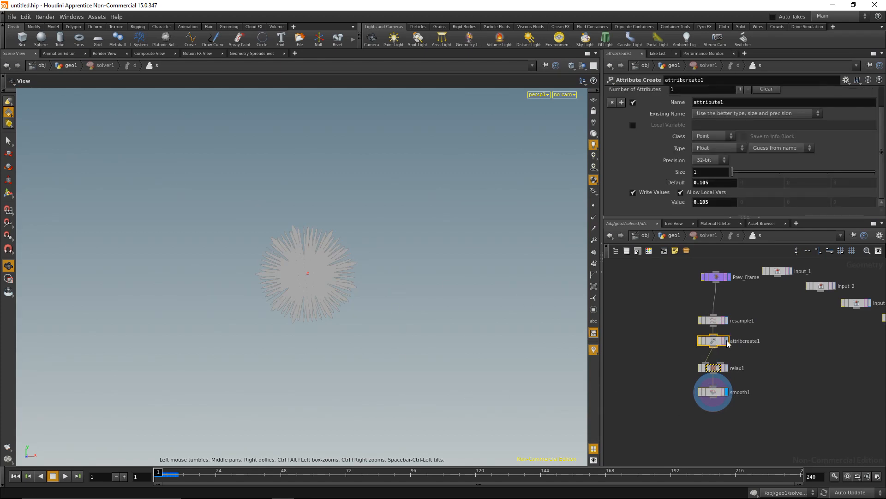
click(727, 341)
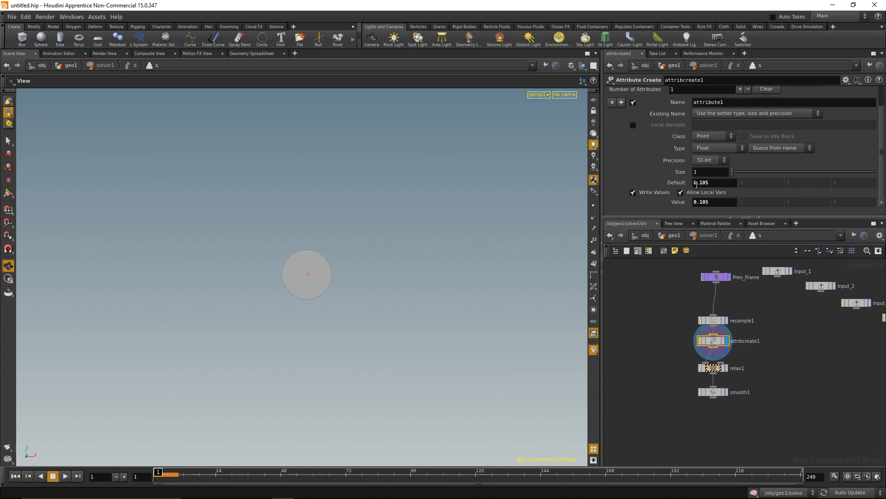
click(716, 183)
double_click(714, 183)
click(715, 182)
key(BackSpace)
key(BackSpace)
Play the simulation from the geo1 network, stop it and return to the first frame.
click(670, 237)
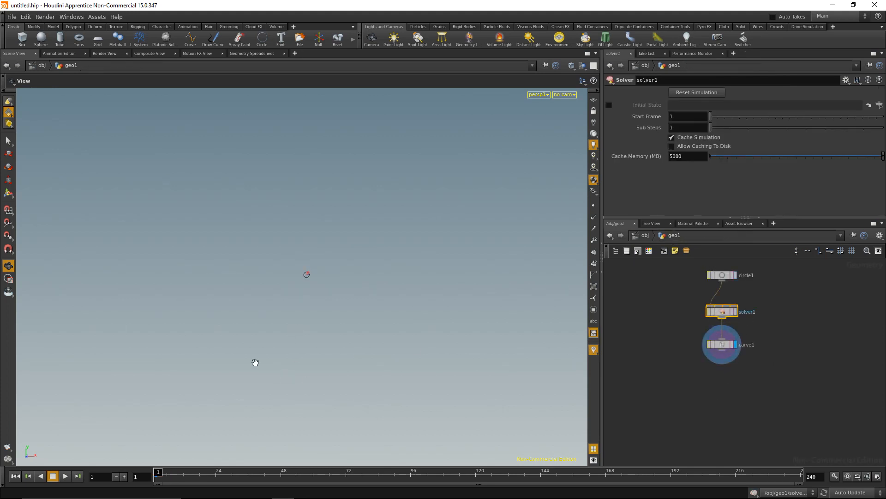
click(65, 477)
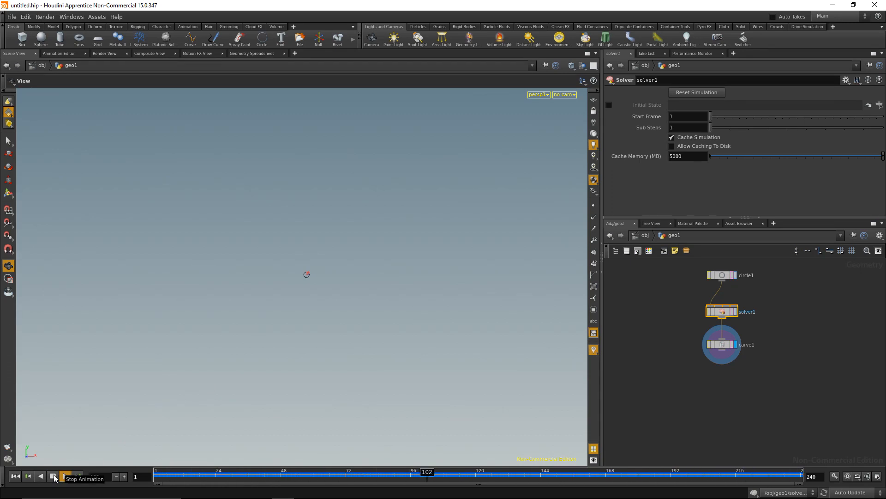
click(53, 476)
click(15, 476)
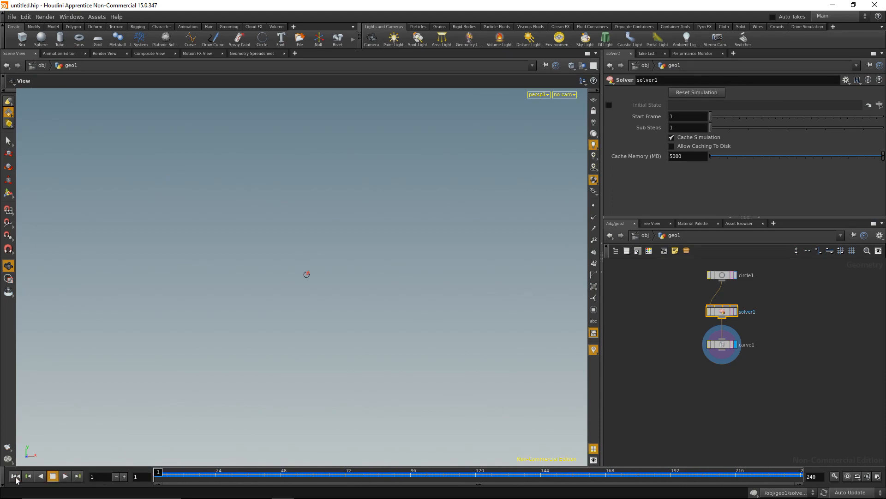
Set the Attribute Create node's default and value to 0.101 and display the Smooth node inside the Solver.
double_click(725, 312)
text(01)
click(726, 202)
text(01)
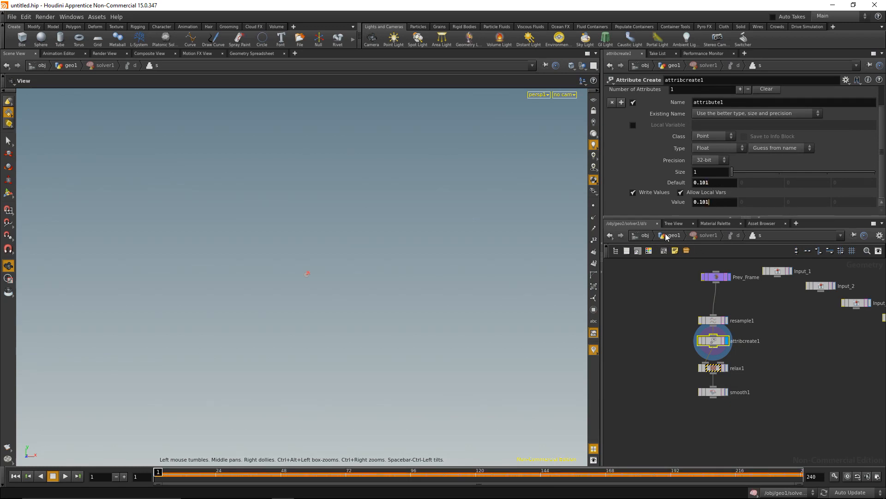
click(726, 391)
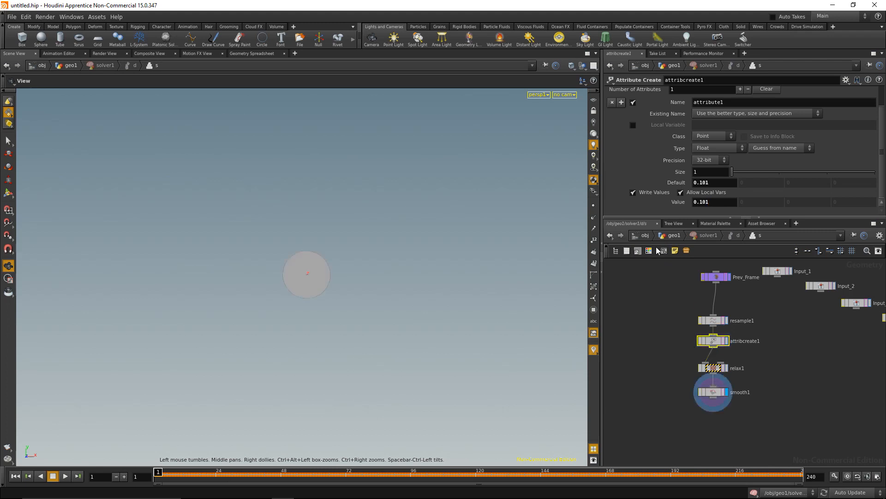
Play the growth simulation from the geo1 network for a few frames and stop it.
click(672, 235)
click(66, 476)
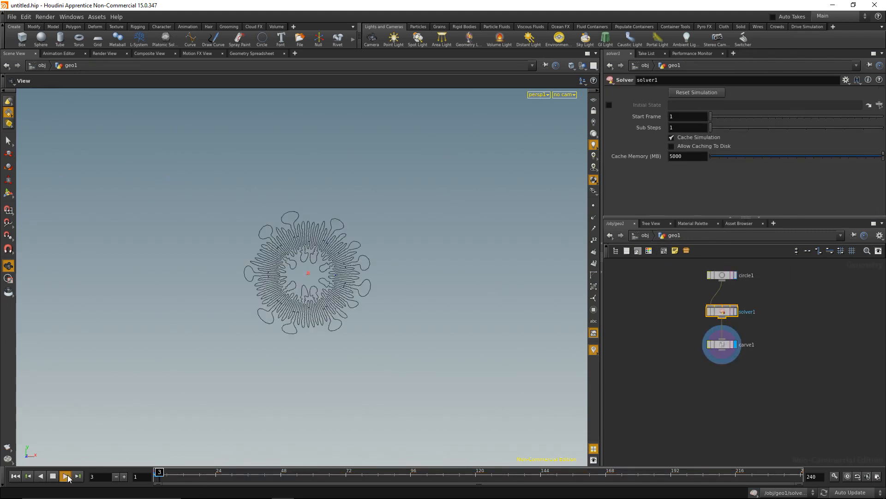
click(52, 476)
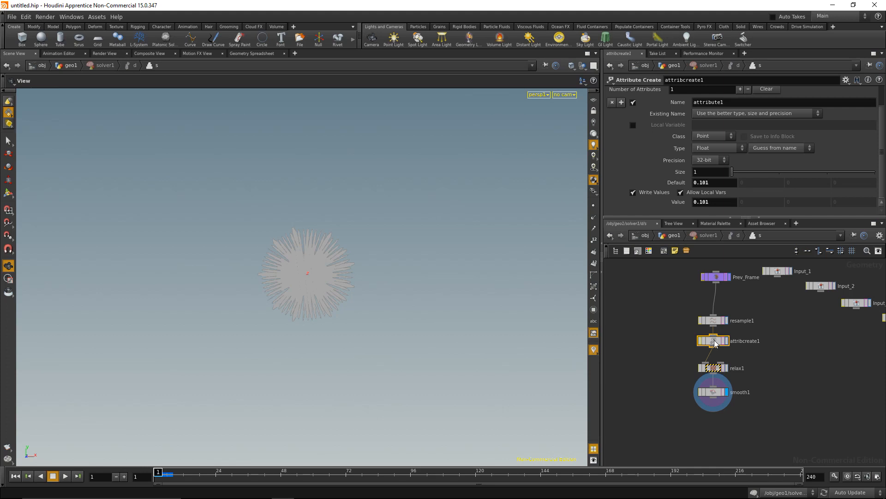
Move the Point Relax and Smooth nodes down and insert a Point VOP between Attribute Create and Point Relax.
drag(677, 360, 741, 406)
drag(712, 369, 713, 437)
click(761, 374)
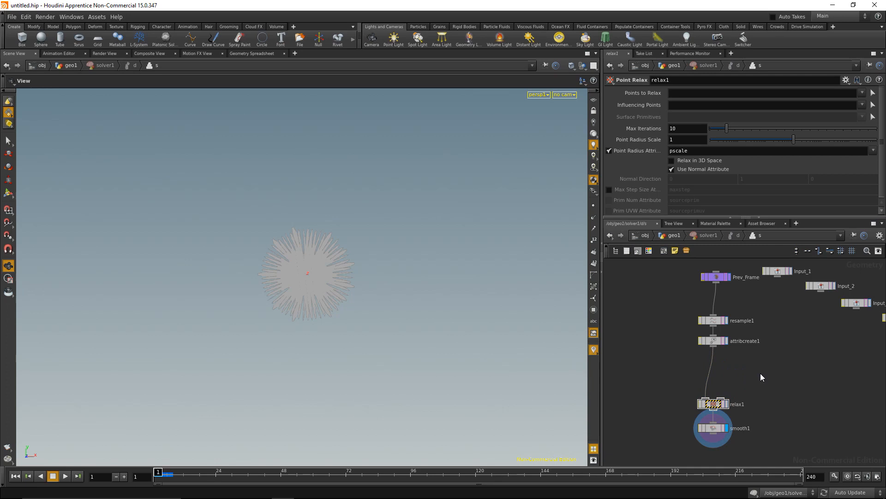
key(Tab)
text(pointvop)
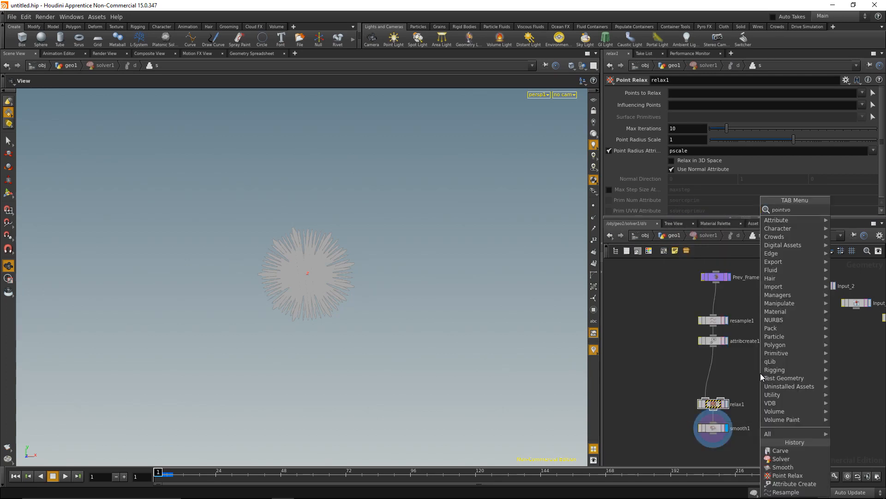
key(Return)
click(760, 374)
drag(759, 377, 712, 373)
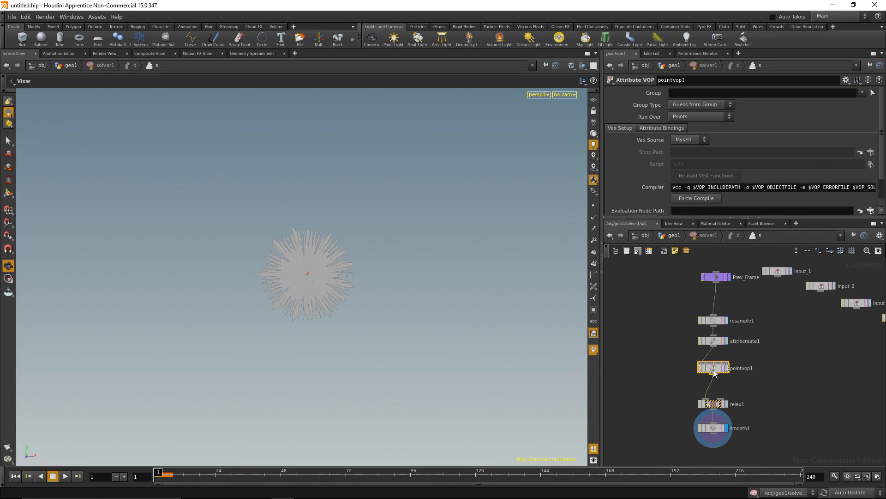
Open the Point VOP's inner network and widen the network area so the global and output nodes both fit.
double_click(713, 368)
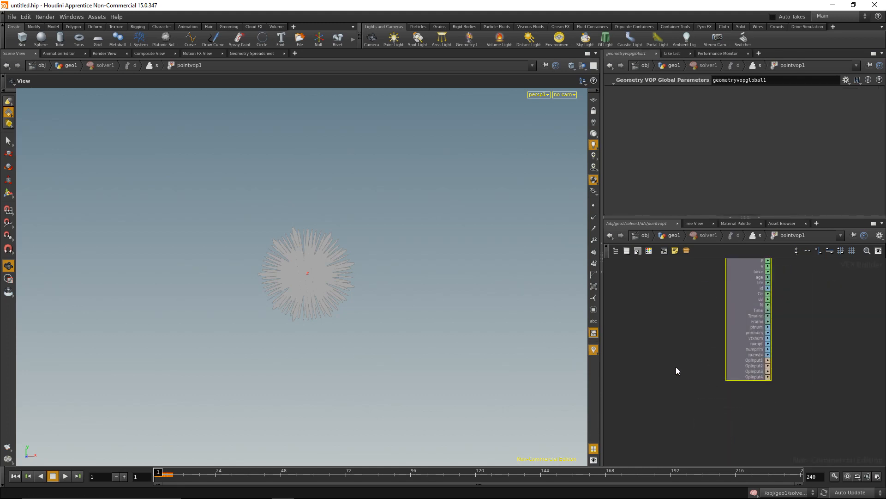
drag(602, 368, 446, 372)
middle_drag(718, 365, 682, 402)
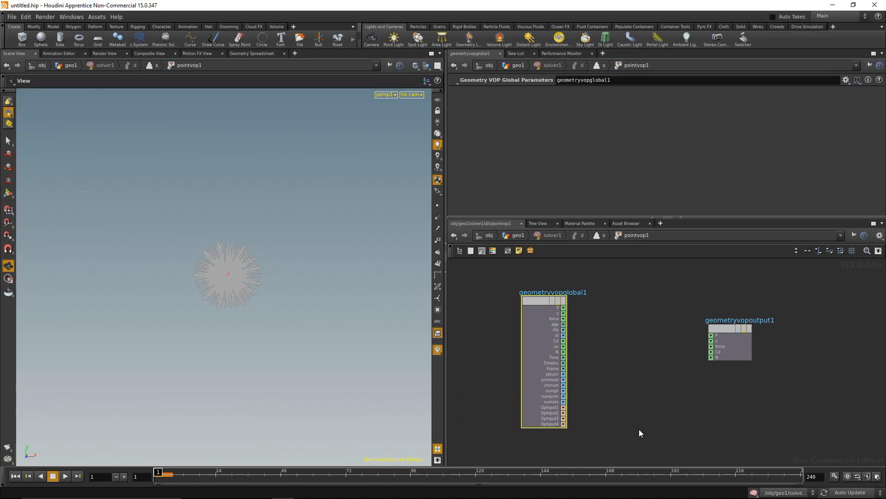
middle_drag(639, 428, 638, 411)
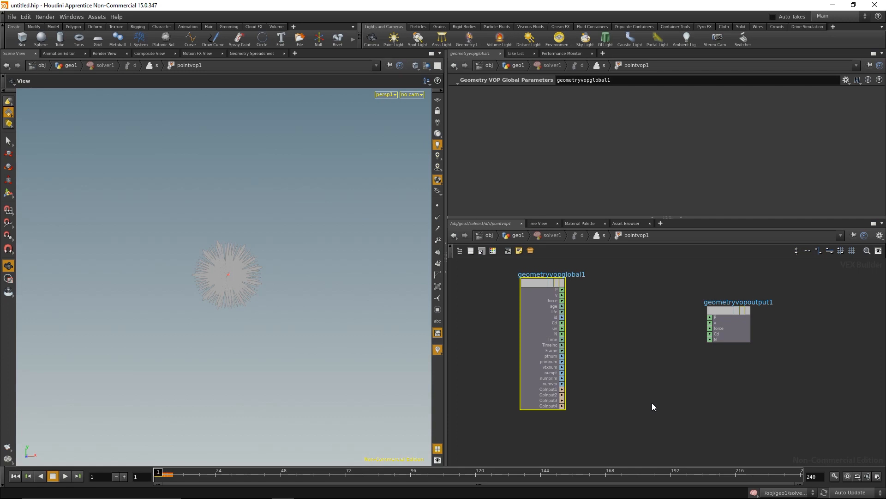
Add a Unified Noise node beside the global parameters and connect the P output to its pos input.
key(Tab)
text(un)
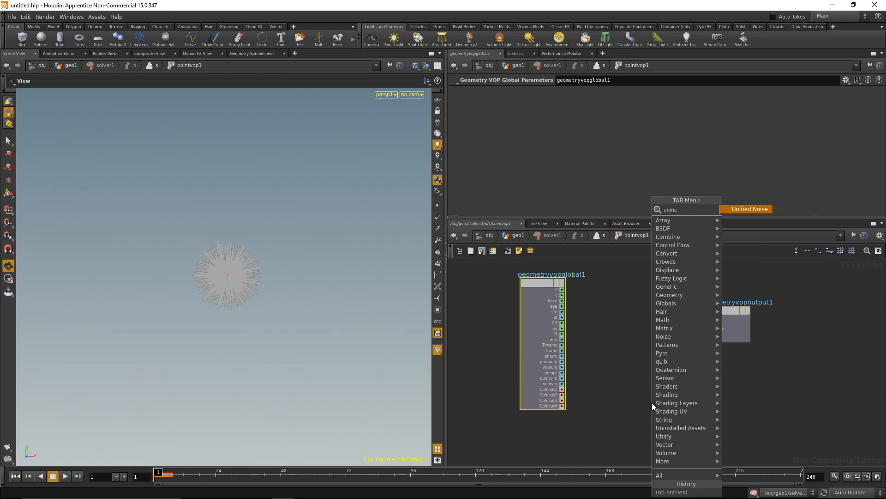
key(Return)
click(652, 397)
drag(649, 317, 613, 283)
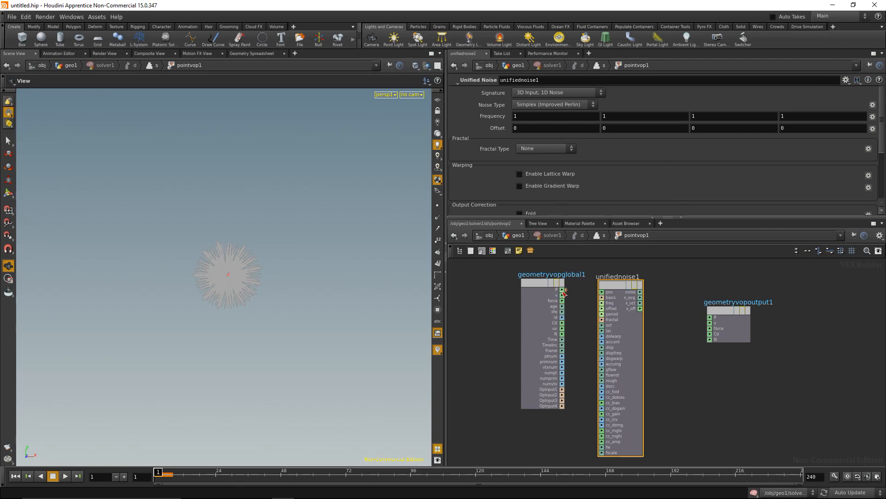
mouse_move(564, 293)
mouse_down()
mouse_move(603, 296)
mouse_move(607, 285)
mouse_up()
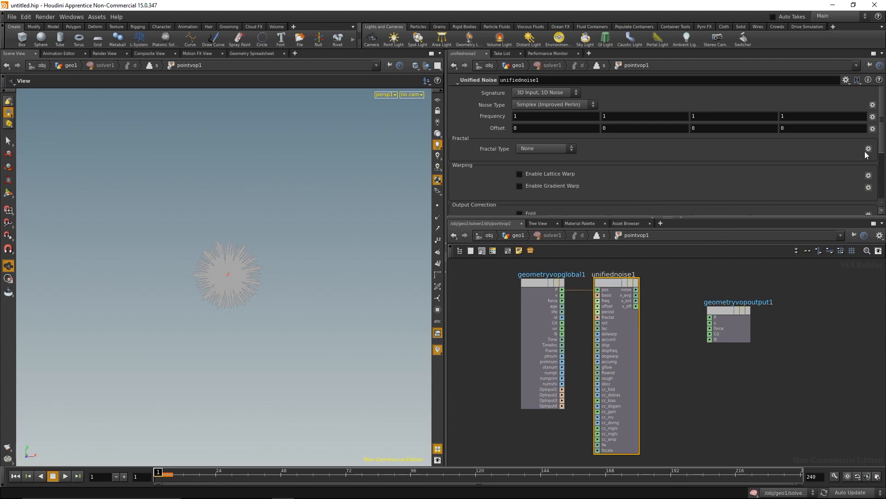
Review the Unified Noise output correction options and move the geometry output node farther from the noise node.
scroll(881, 171, down, 3)
scroll(880, 170, down, 3)
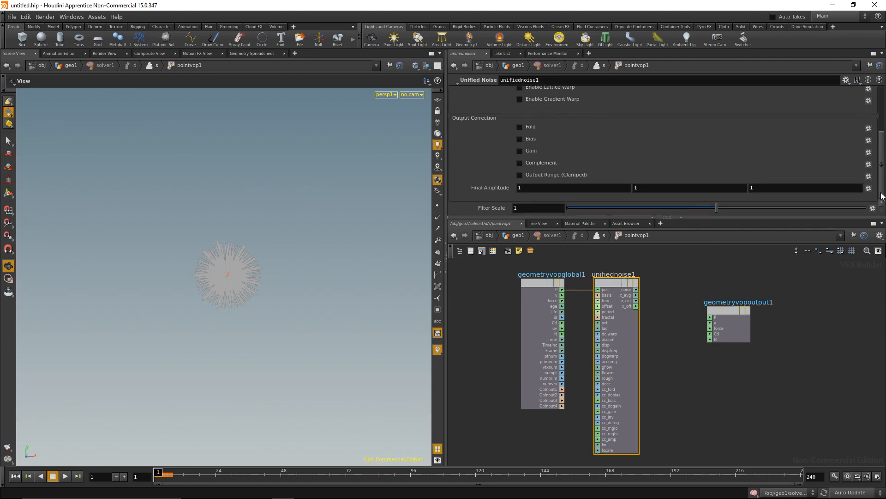
drag(722, 312, 776, 286)
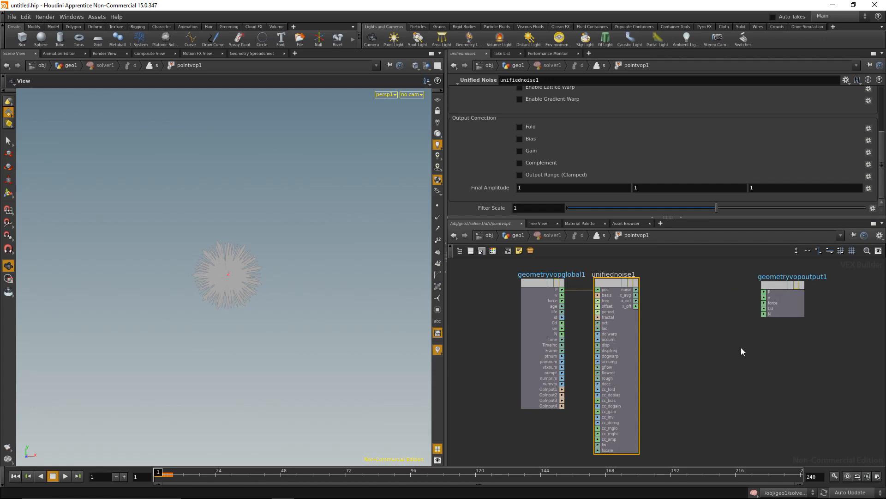
click(684, 310)
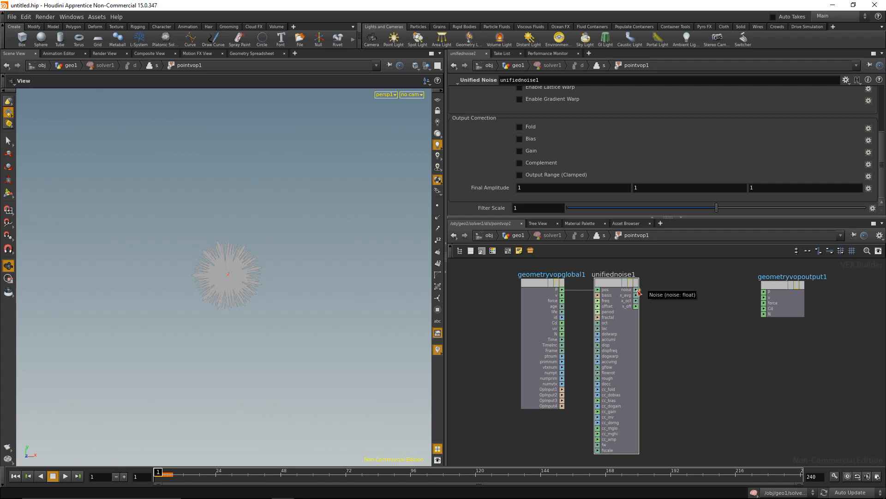
Add a Ramp Parameter node, set its type to Spline Ramp (float), and feed the Unified Noise output into its input.
key(Tab)
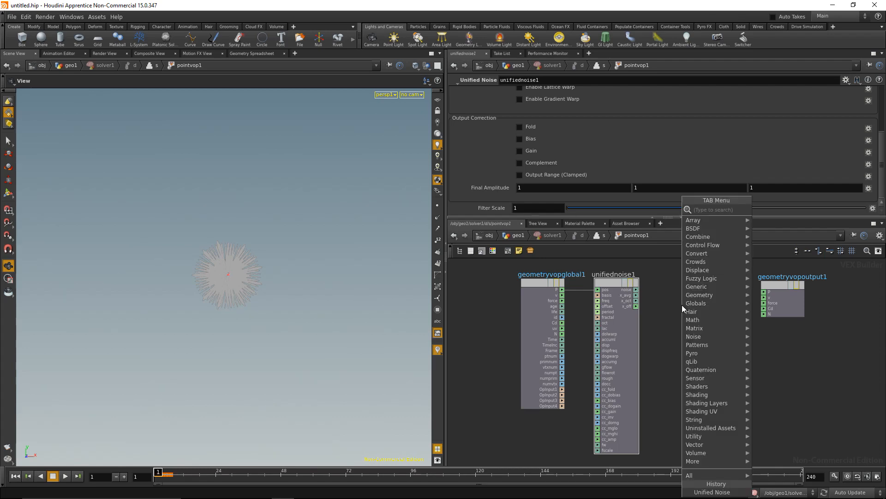
text(ram)
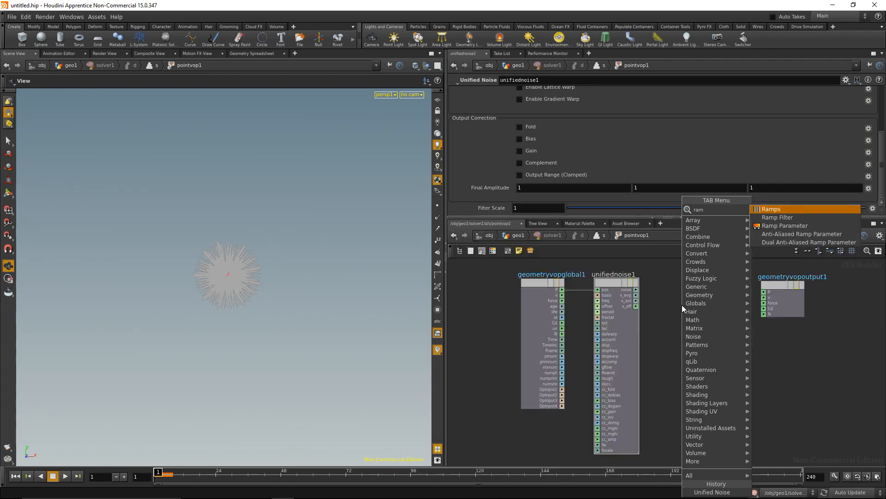
key(Down)
key(Down)
key(Return)
click(682, 305)
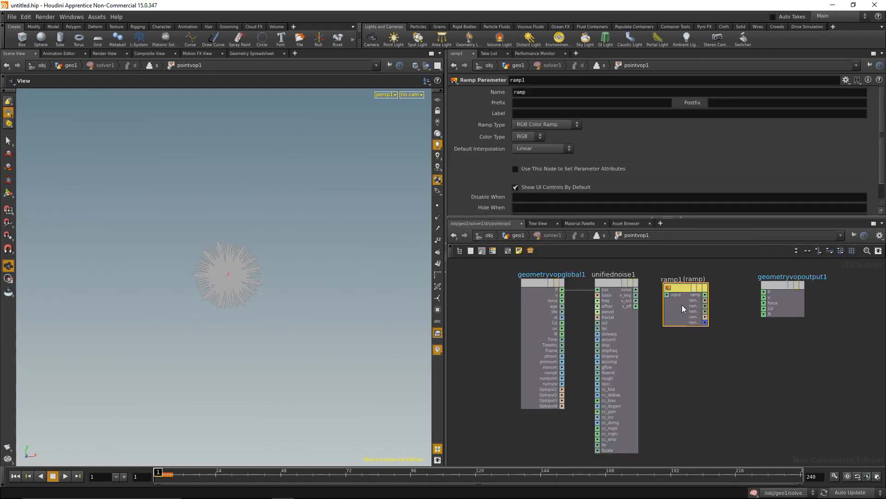
click(536, 127)
click(536, 135)
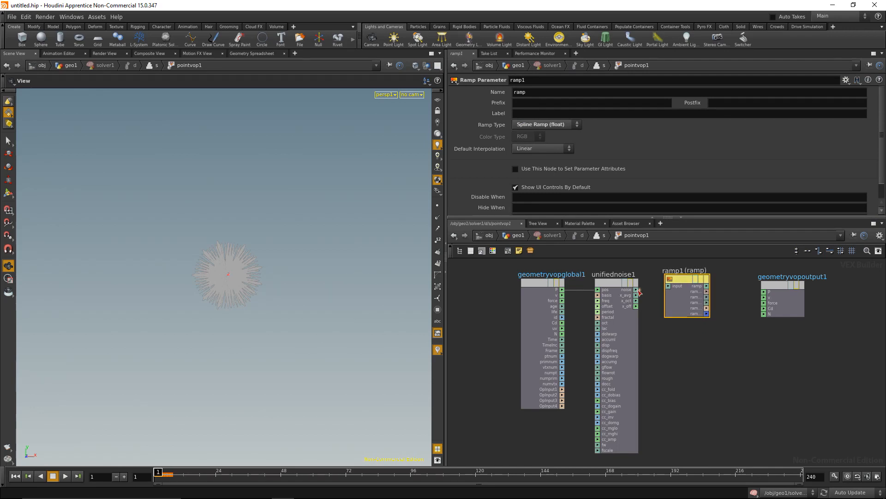
click(667, 287)
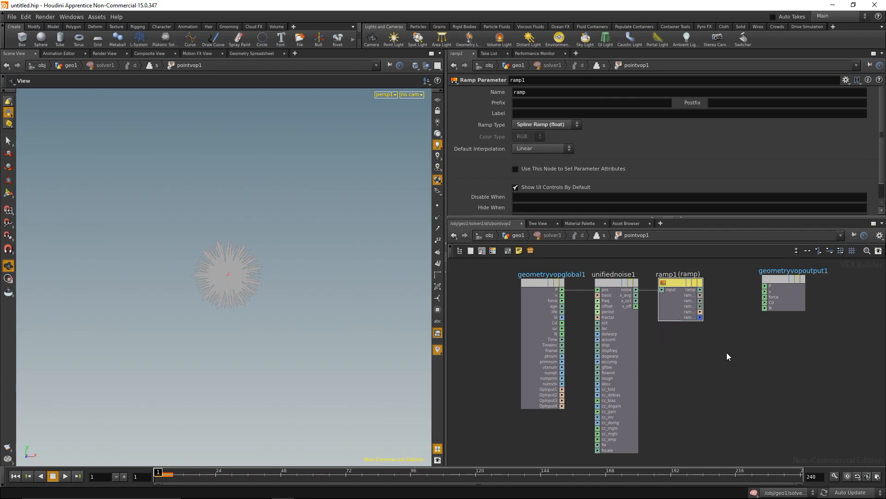
Add a Bind node and place it just below the geometry output node.
key(Tab)
text(bind)
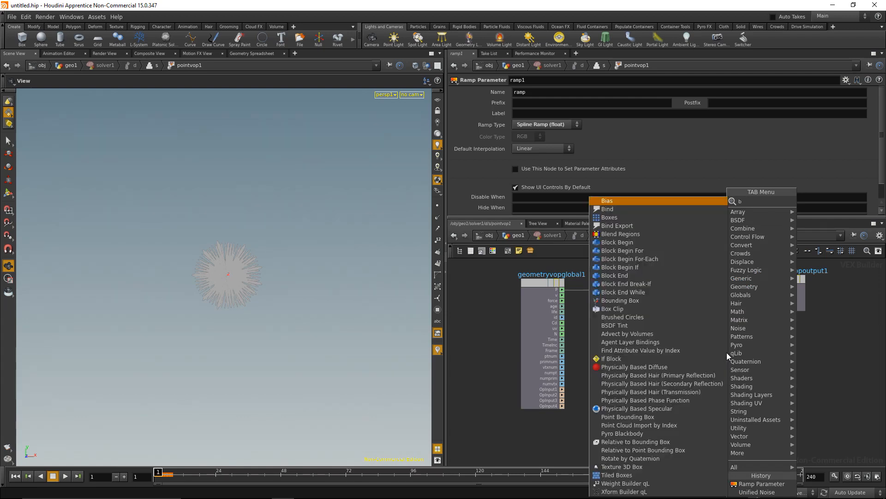
key(Escape)
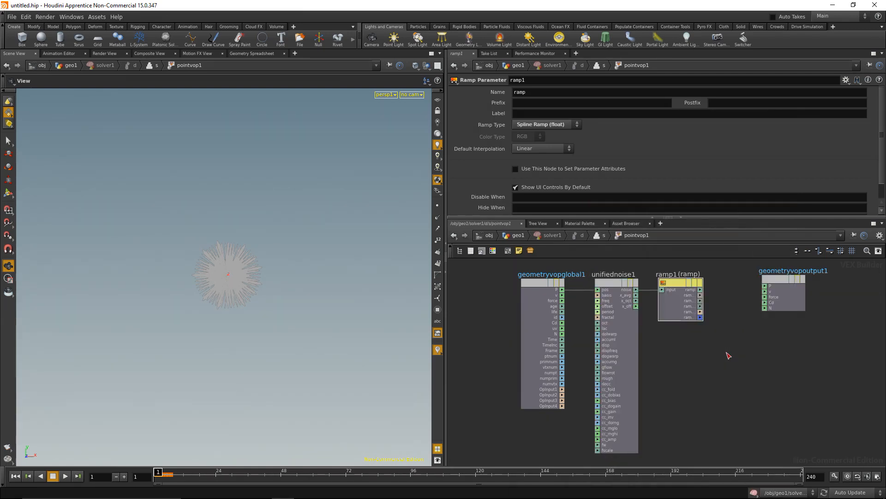
click(729, 355)
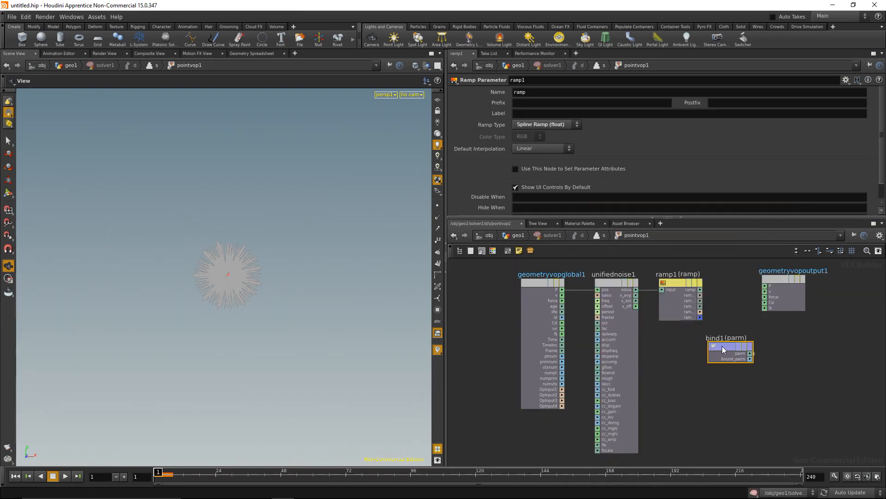
drag(729, 345, 788, 336)
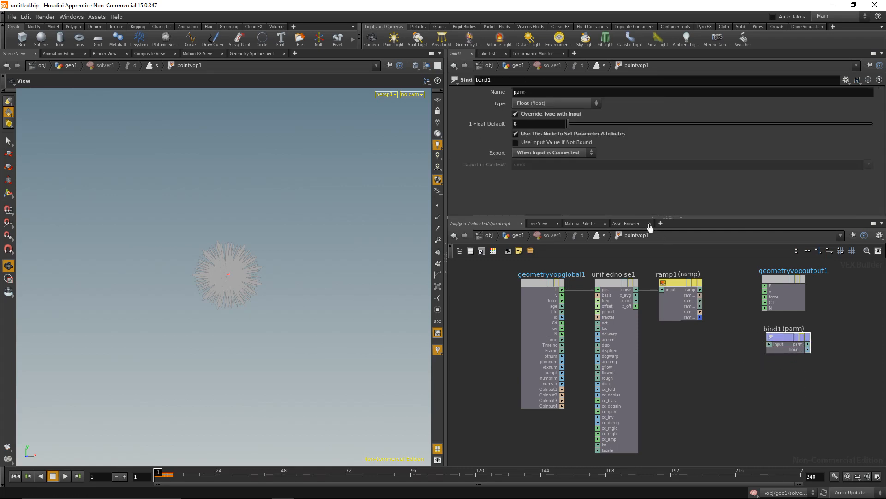
Name the Bind parameter pscale and feed the ramp output into its input.
drag(545, 95, 492, 96)
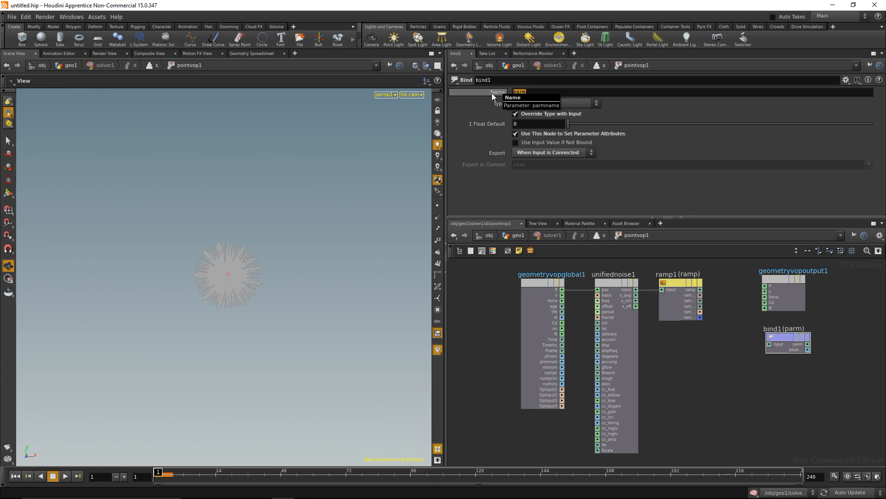
text(pscale)
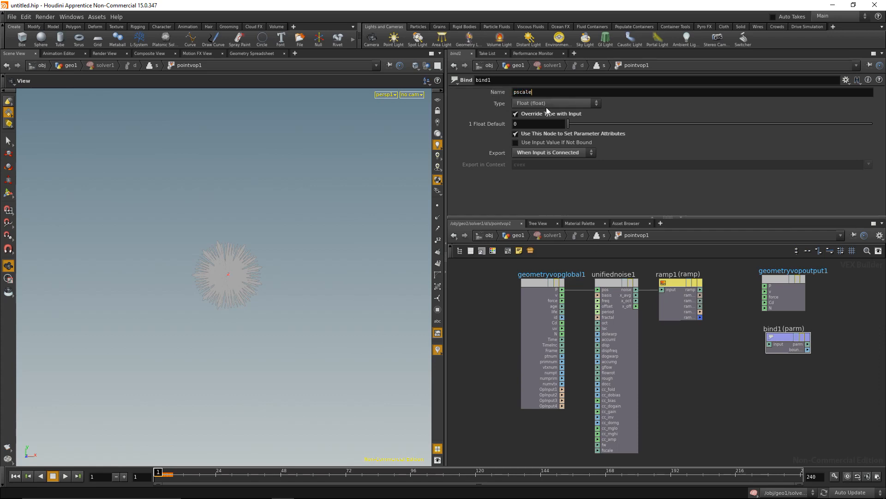
drag(700, 290, 771, 348)
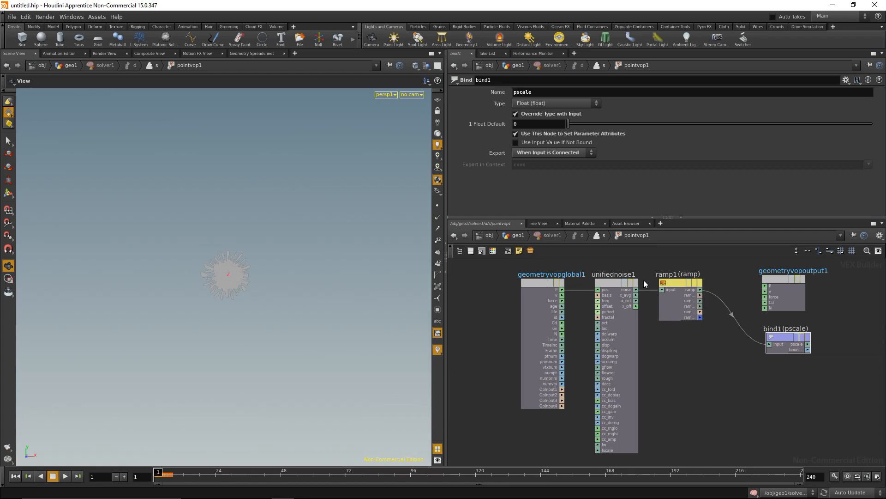
Go back into the solver's network, select the Point VOP, and enlarge the parameter area around its ramp settings.
click(511, 235)
drag(521, 298, 600, 325)
double_click(566, 315)
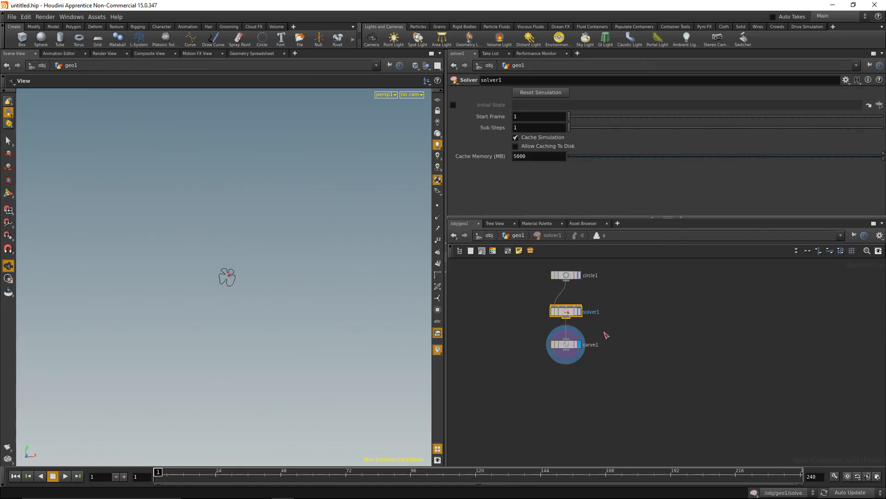
drag(522, 353, 585, 386)
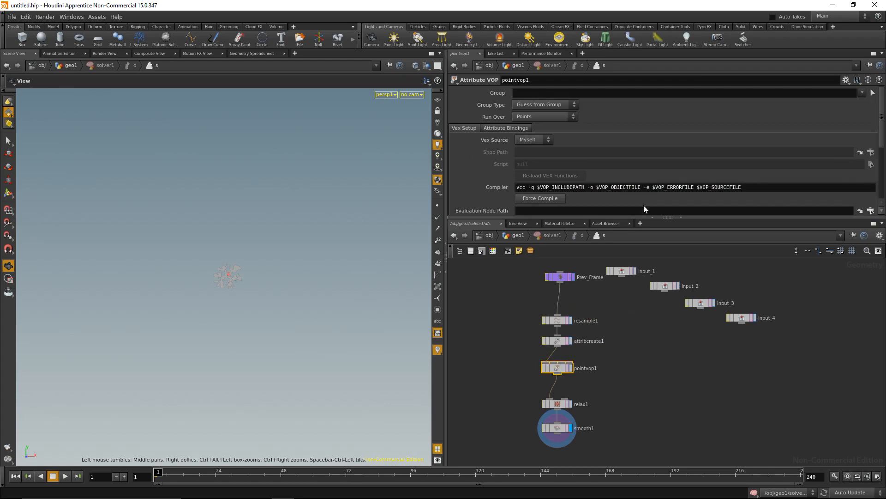
scroll(804, 171, down, 5)
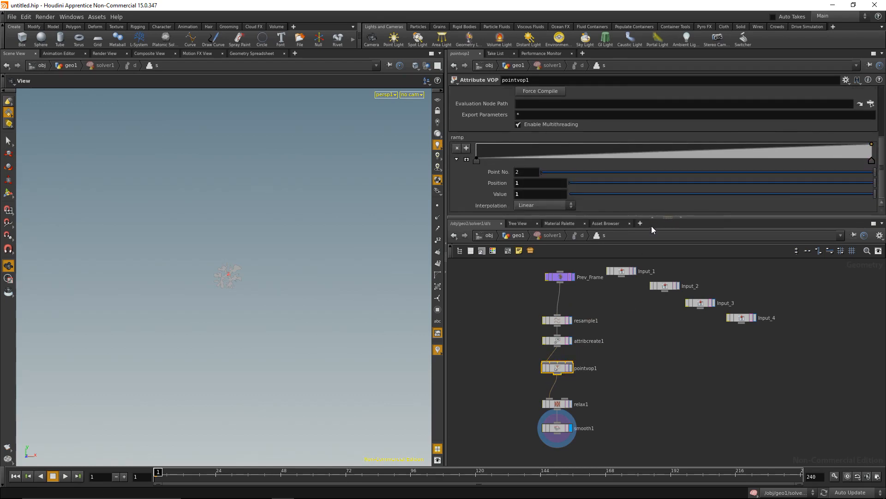
drag(669, 218, 670, 320)
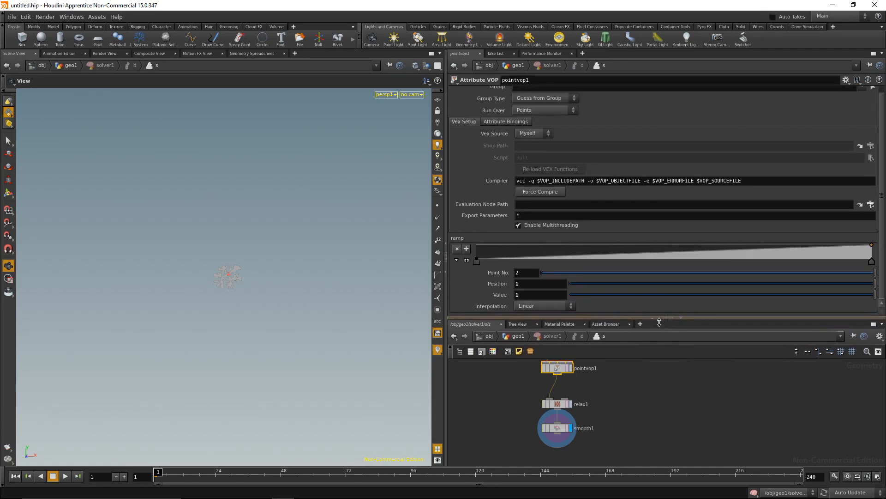
Expand the ramp graph and set the first point's value to 0.1 and the second point's value to 0.12.
click(467, 262)
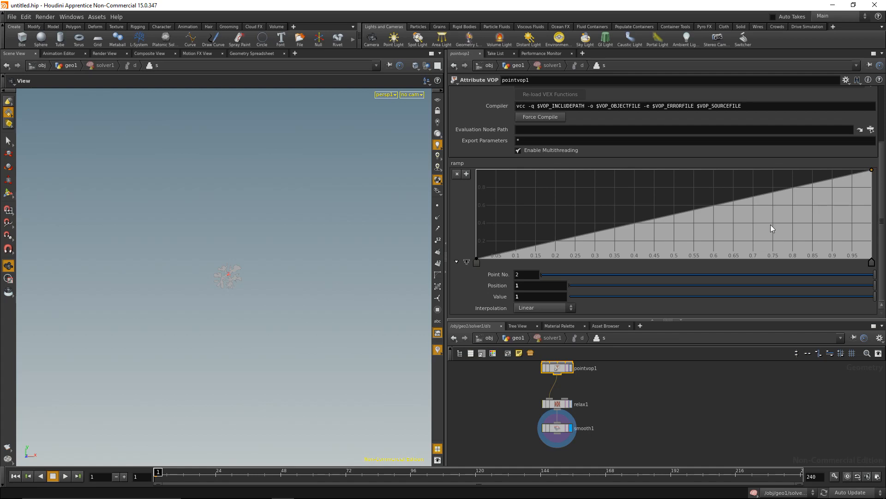
click(477, 263)
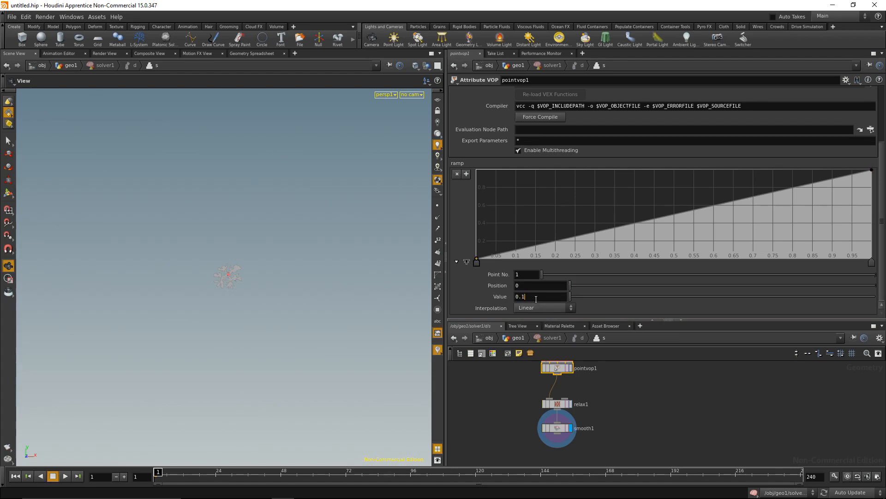
click(490, 431)
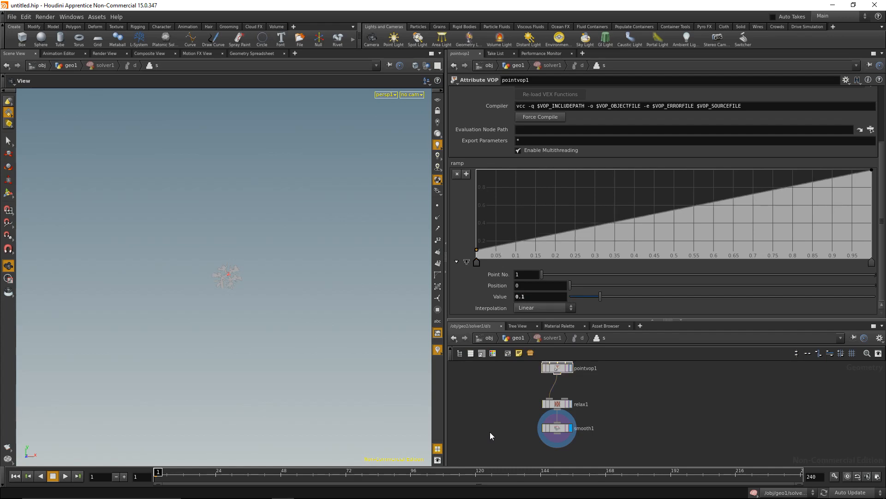
click(871, 263)
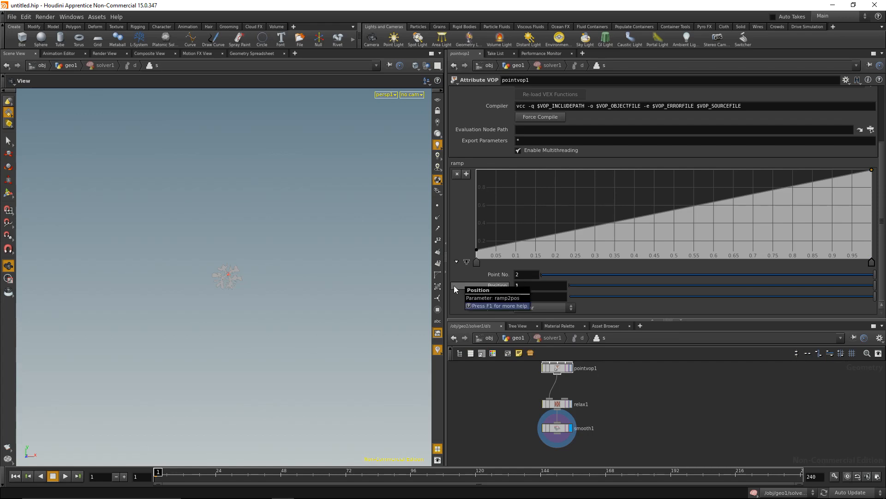
text(0.12)
key(Return)
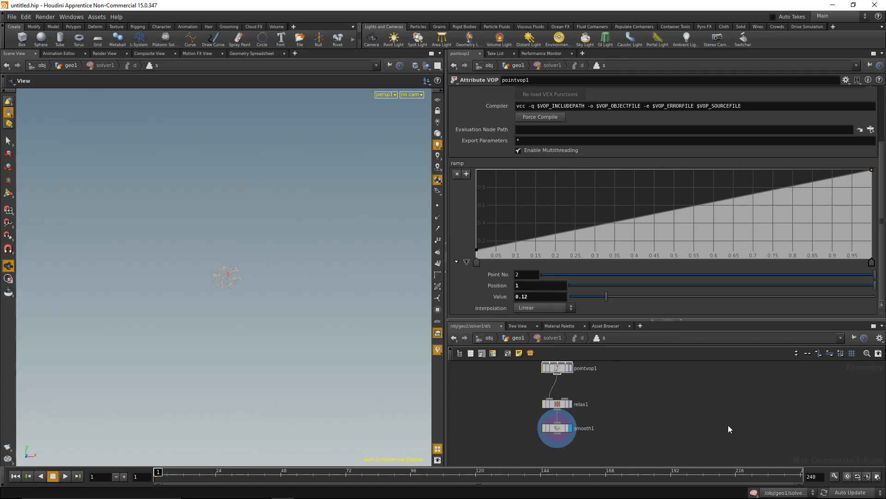
Return to the geo1 network, enlarge the viewport and network areas, and play the growth simulation briefly.
click(517, 339)
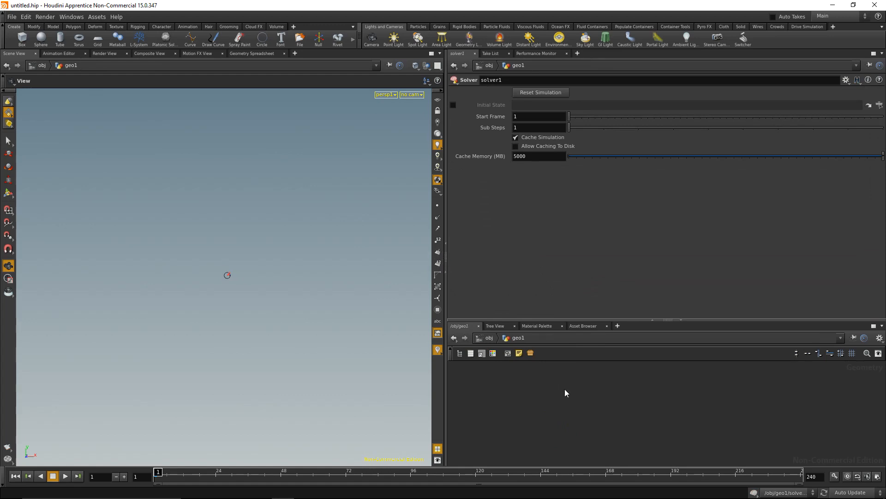
key(h)
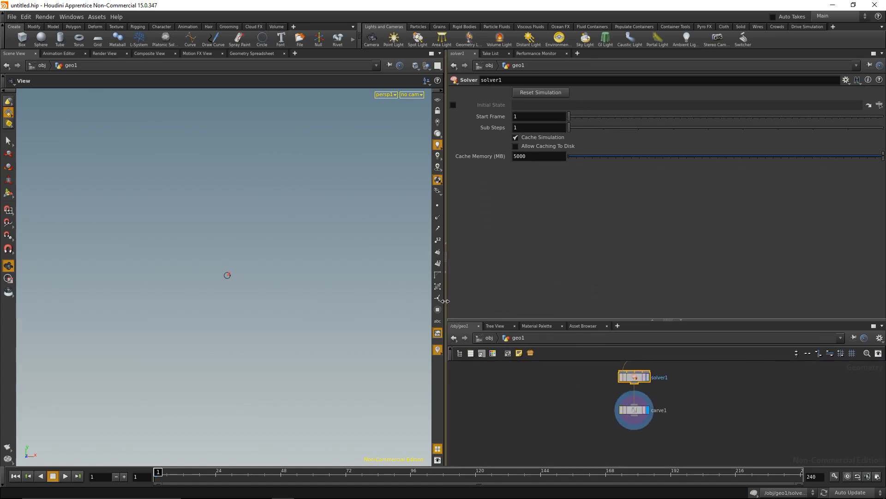
drag(445, 301, 544, 301)
drag(714, 320, 714, 217)
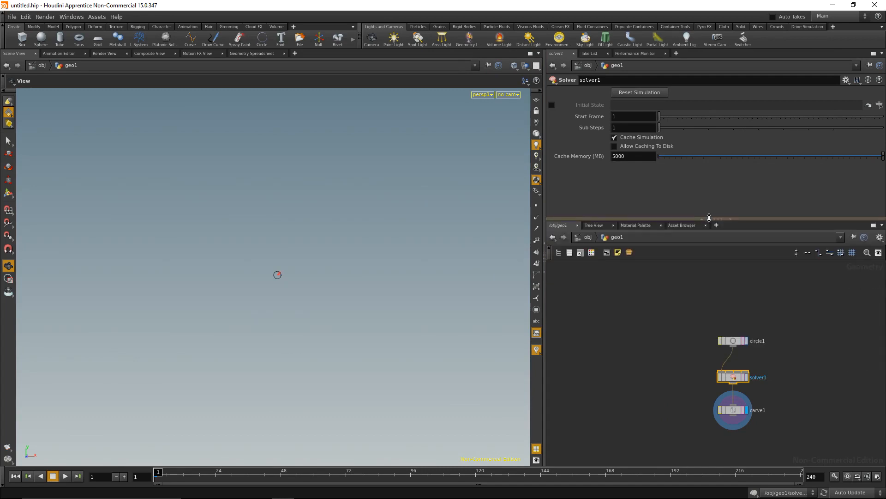
click(66, 476)
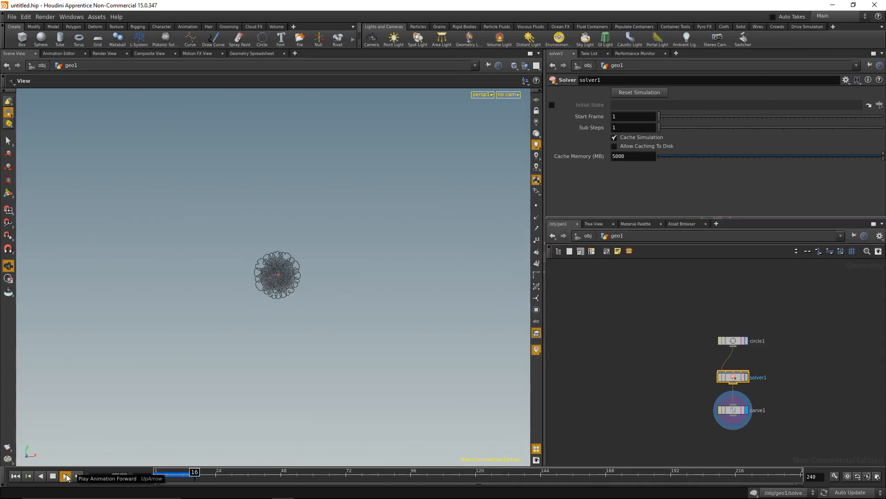
click(53, 476)
Set the Point VOP ramp's first point value to 0 and replay the simulation from the geo1 level up to frame 169.
scroll(254, 293, up, 5)
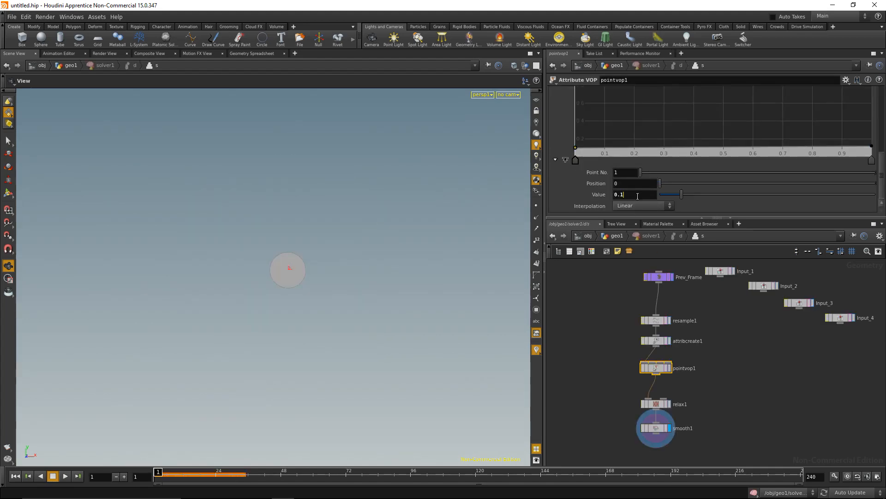
click(577, 352)
click(617, 237)
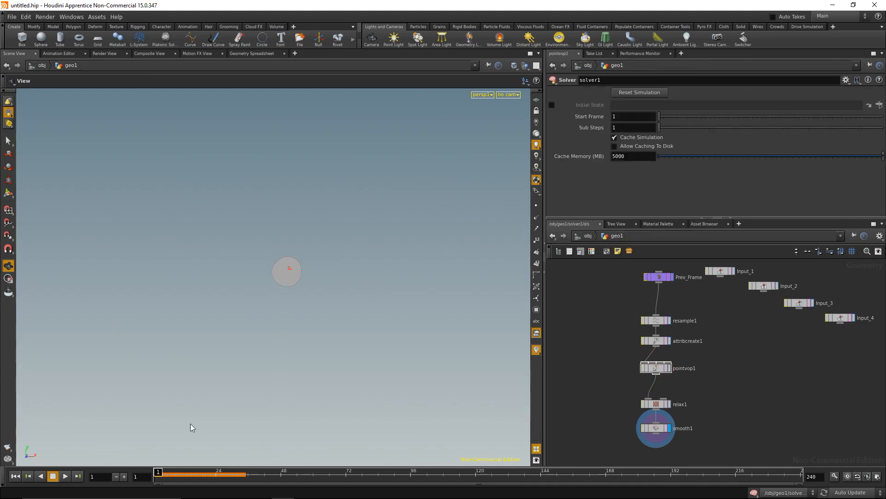
click(66, 477)
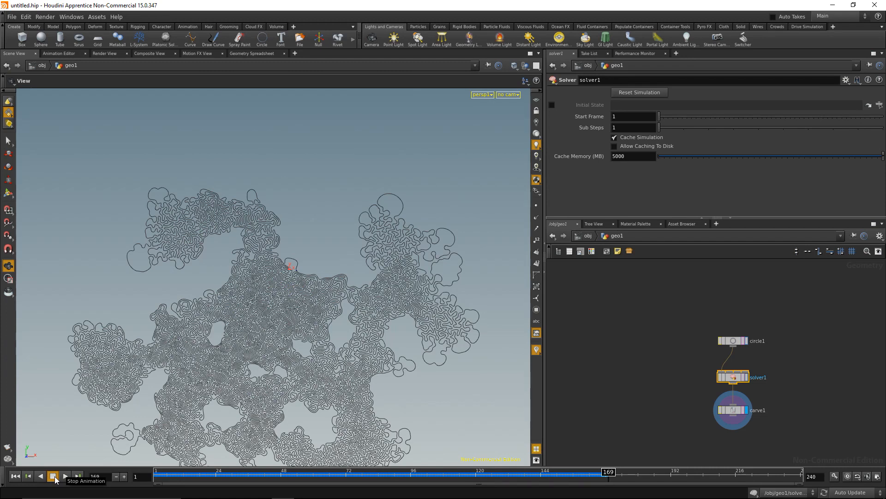
Check the result inside the solver network, return to geo1, and inspect the grown line pattern up close.
double_click(734, 377)
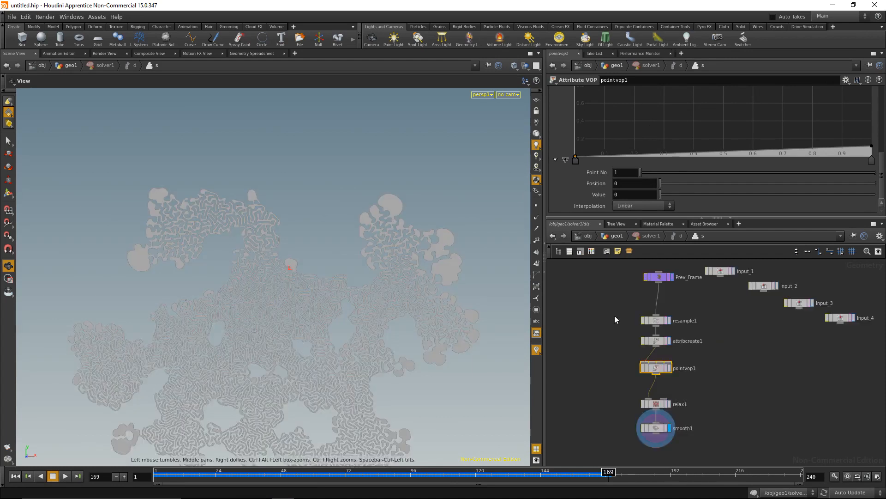
click(615, 239)
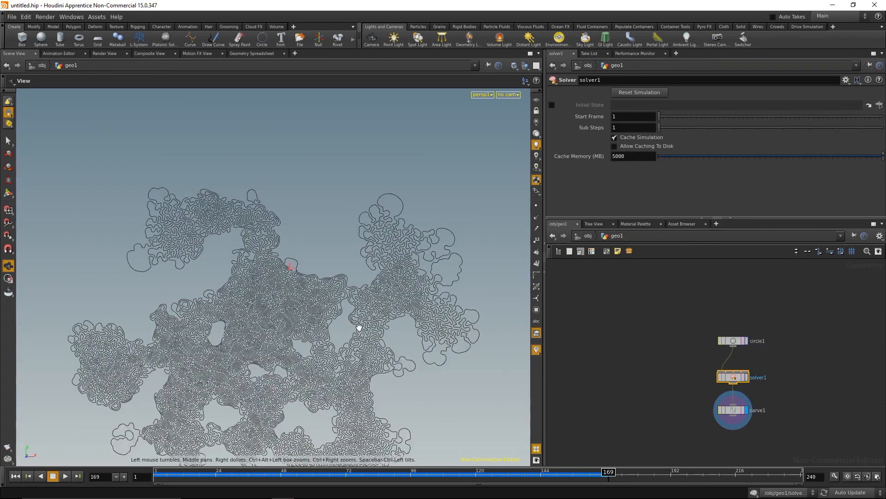
scroll(304, 341, down, 3)
middle_drag(329, 326, 325, 299)
scroll(323, 300, up, 3)
drag(337, 292, 303, 340)
scroll(303, 340, up, 2)
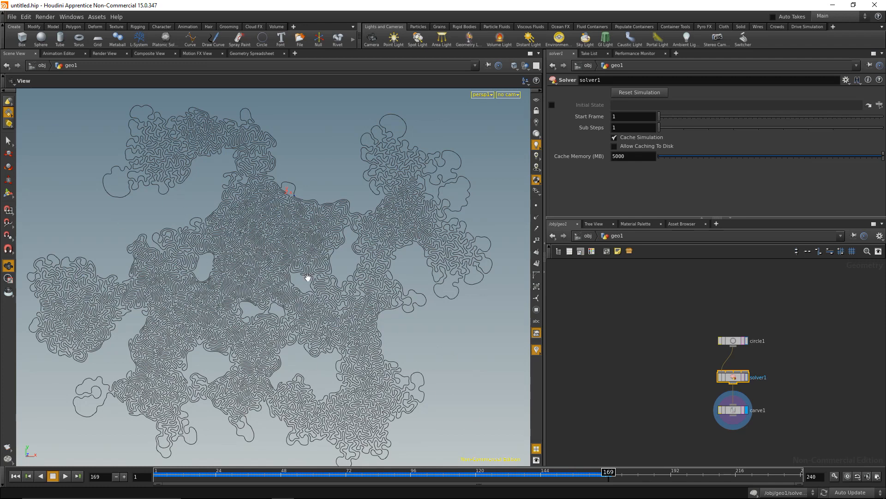
Add a Convert Line node below carve1, connect it to the Carve output, and make it the displayed node.
middle_drag(663, 390, 628, 324)
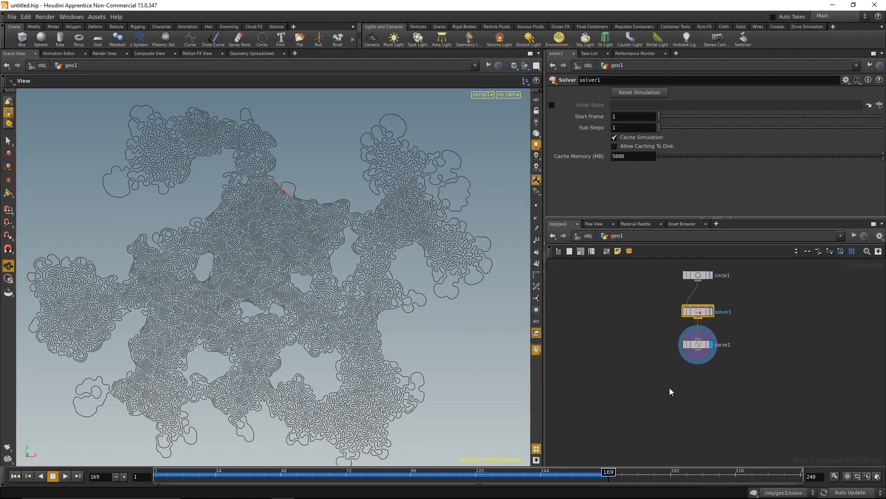
click(682, 397)
key(Tab)
text(conv)
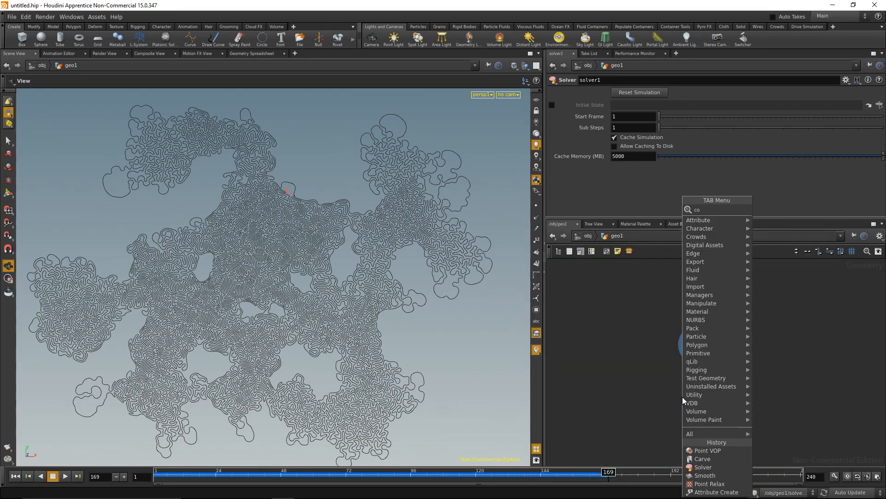
key(Down)
key(Return)
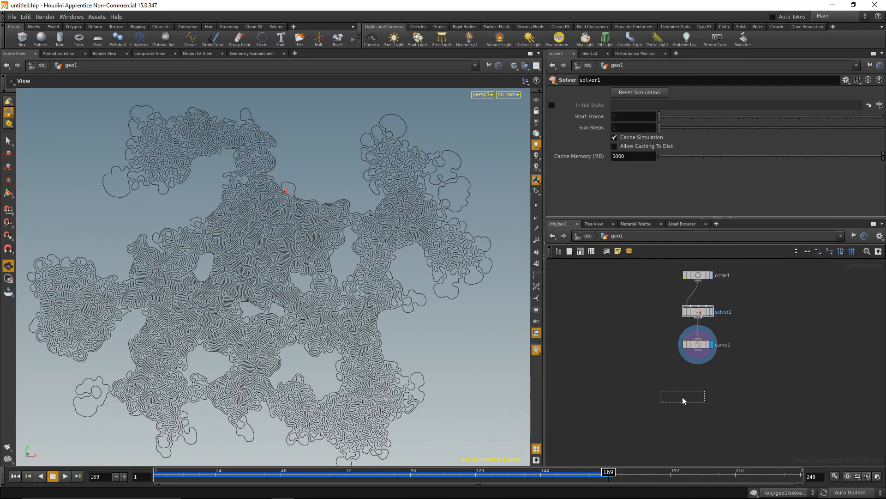
click(682, 395)
click(704, 387)
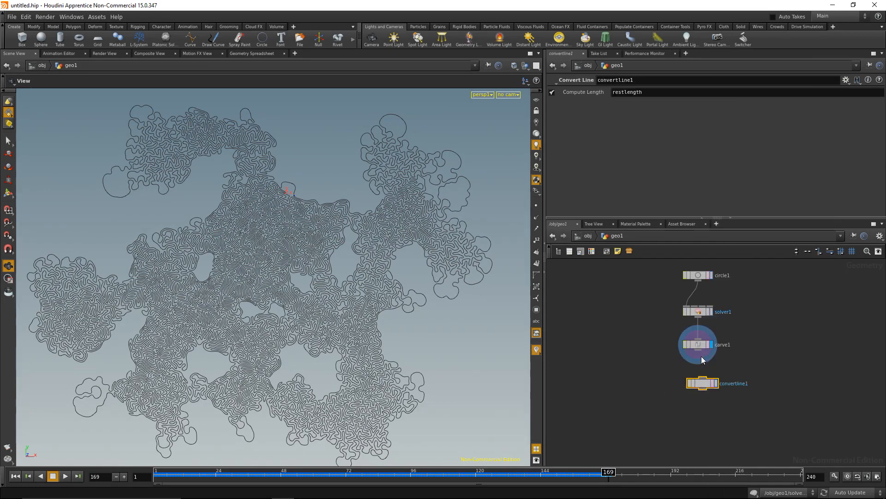
click(717, 383)
drag(694, 384, 690, 380)
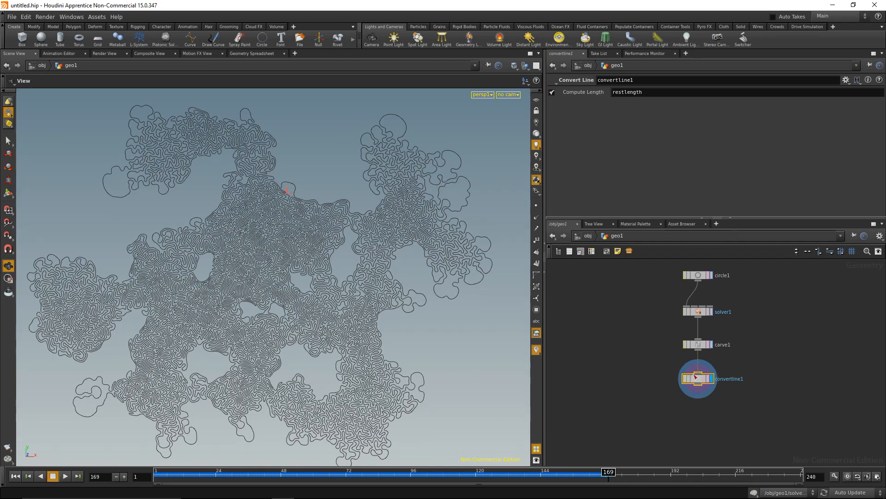
Save the convertline1 node's geometry to the Houdini folder as the DXF file diff_line_010.dxf.
drag(430, 277, 317, 326)
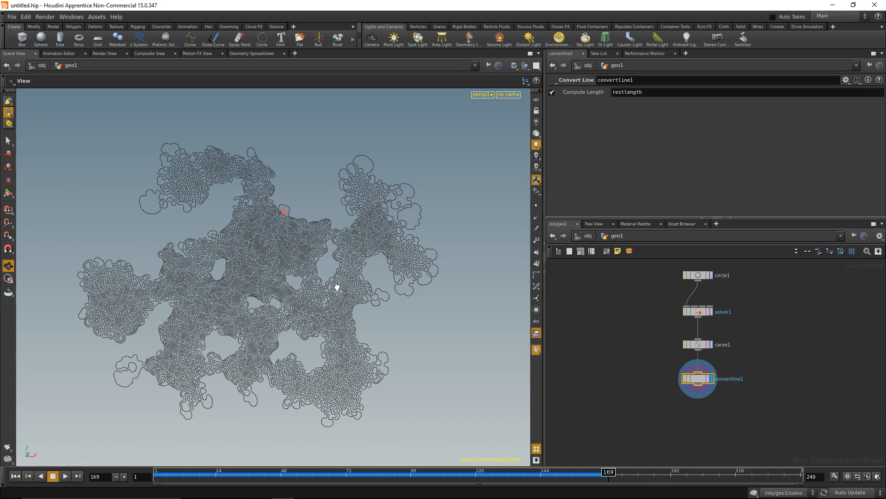
drag(360, 278, 339, 304)
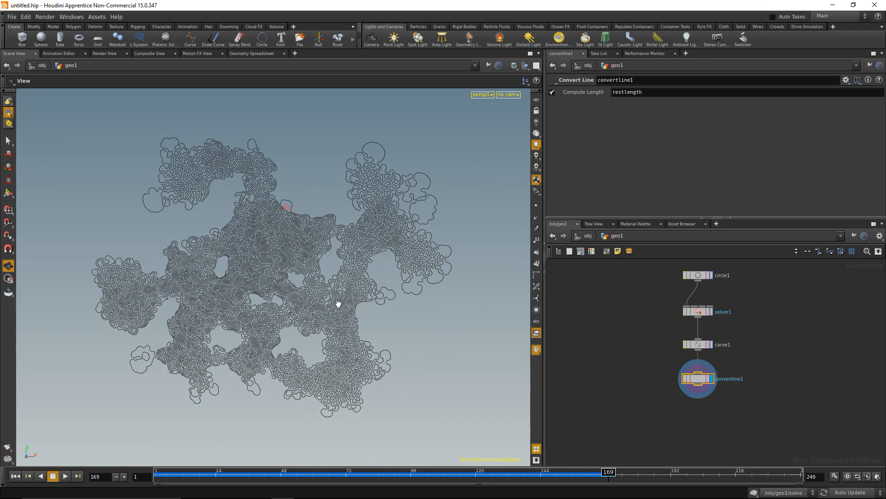
right_click(705, 380)
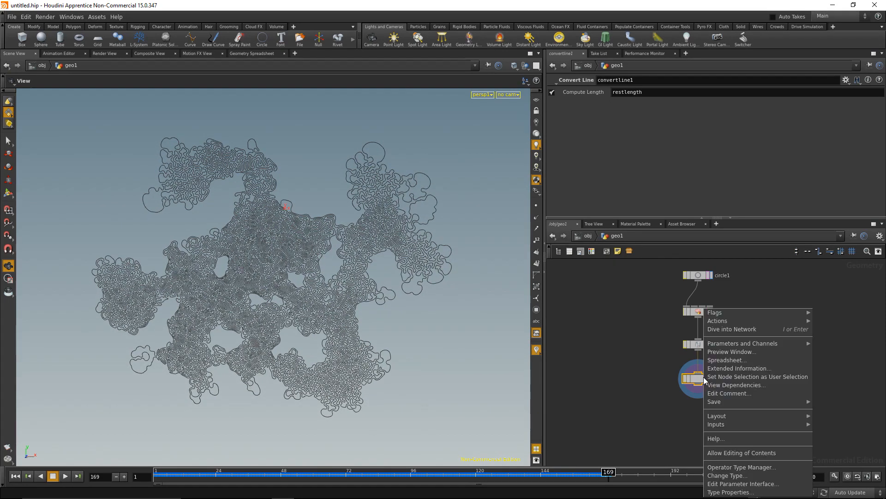
mouse_move(715, 402)
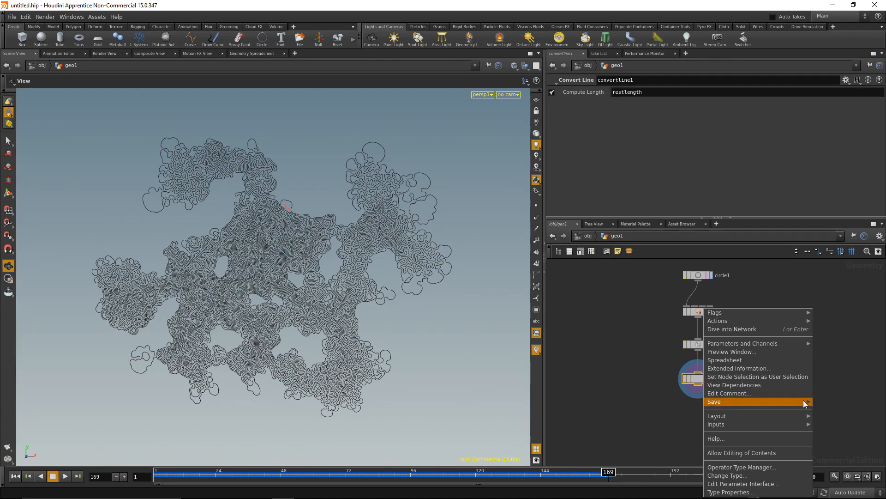
click(830, 402)
click(722, 406)
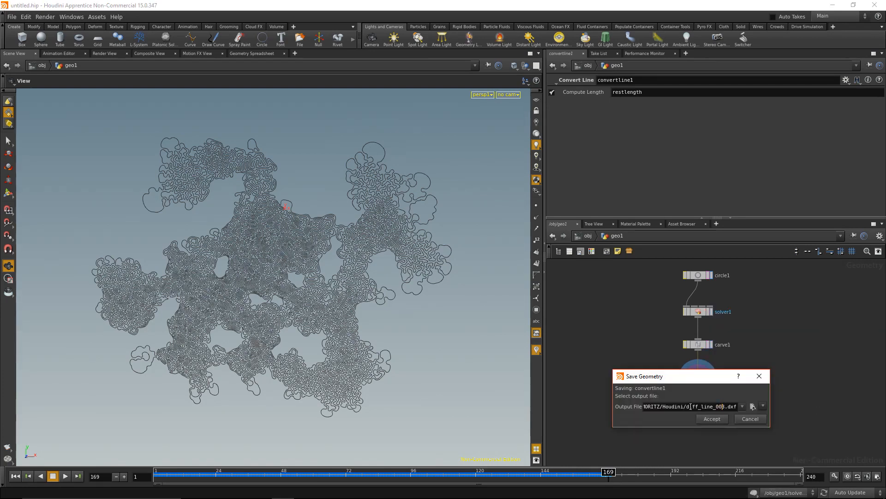
key(Delete)
key(BackSpace)
key(BackSpace)
text(010)
click(721, 423)
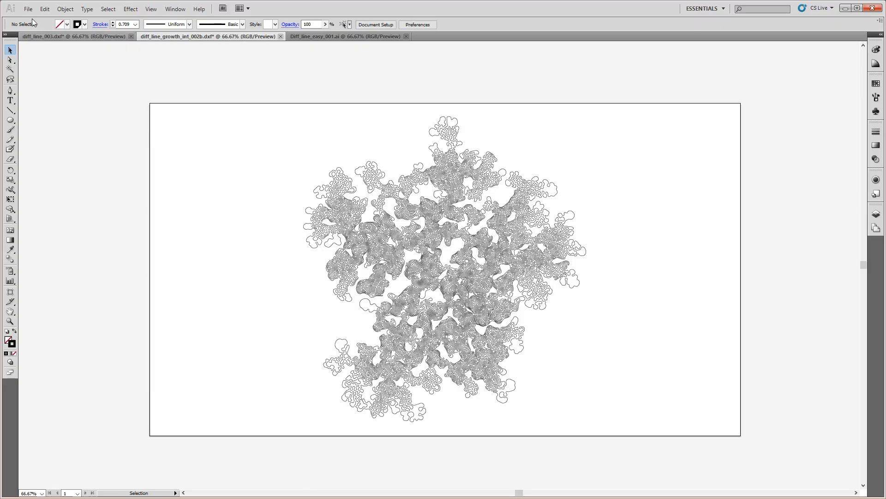
In Illustrator, open diff_line_010.dxf from the Houdini folder with the artwork scaled to fit the artboard and the Model layout.
click(28, 9)
click(42, 40)
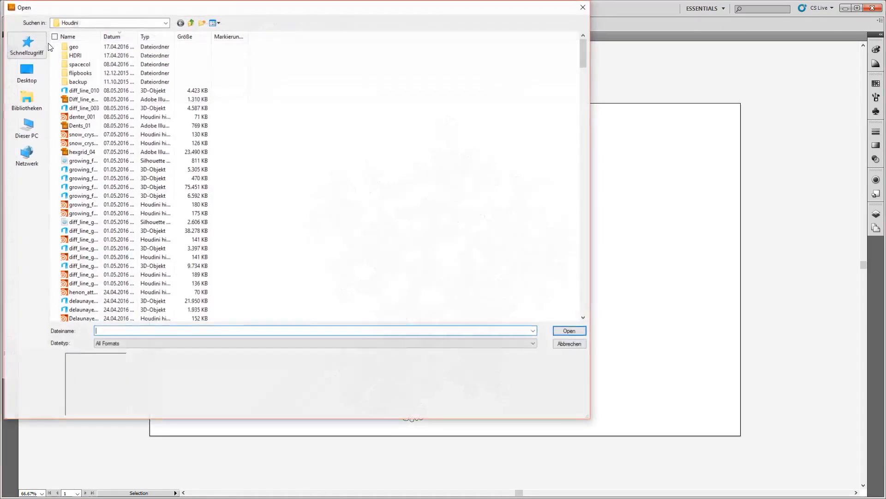
double_click(102, 91)
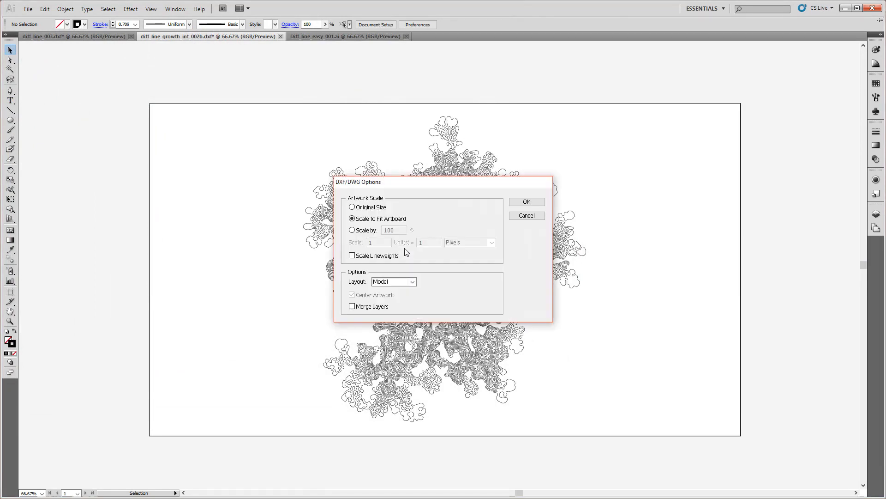
click(527, 203)
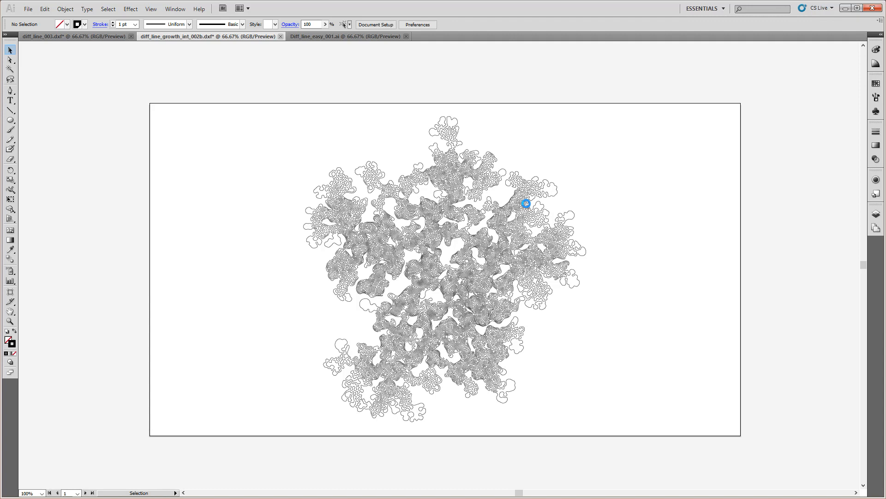
key(a)
key(ctrl+minus)
key(ctrl+minus)
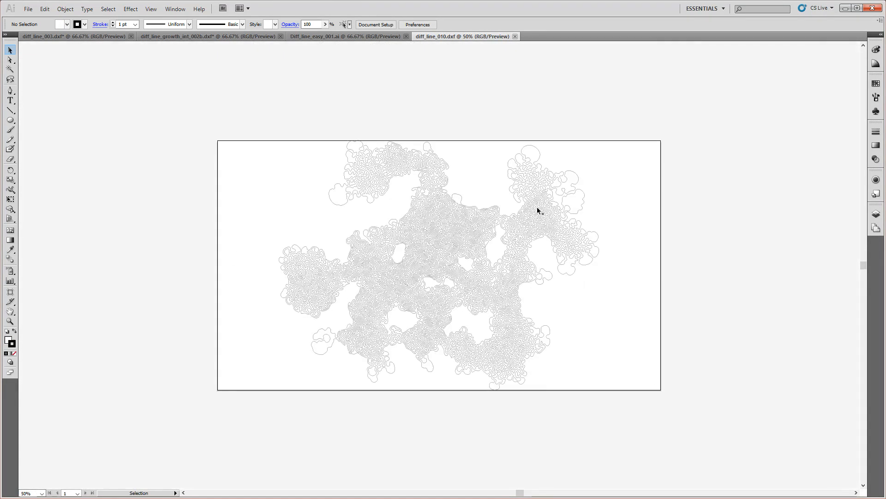